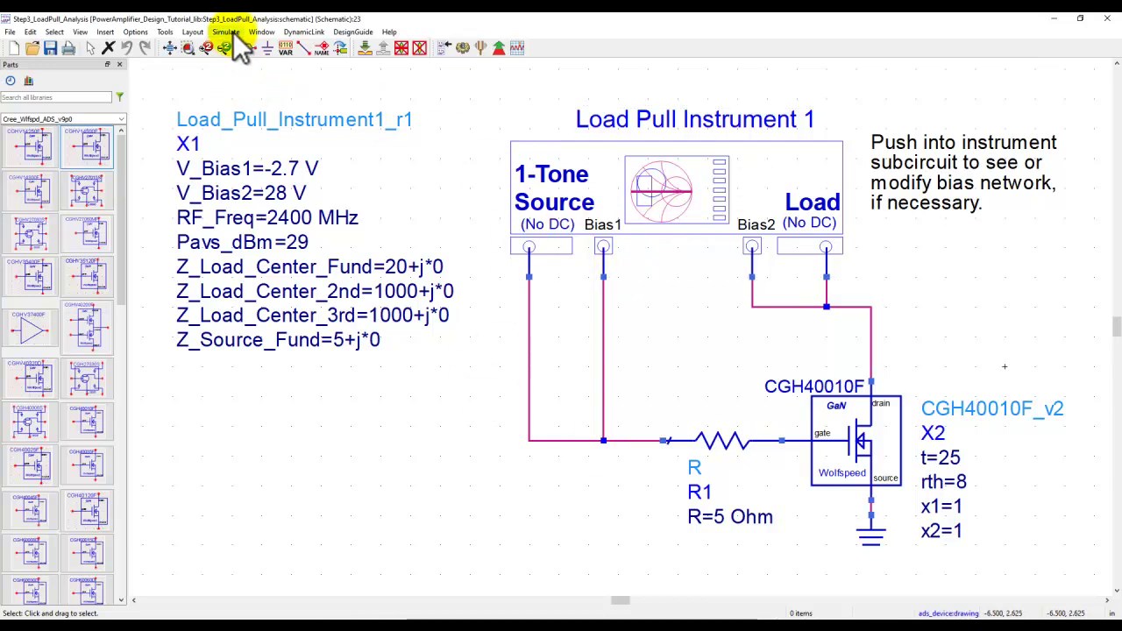
click(339, 34)
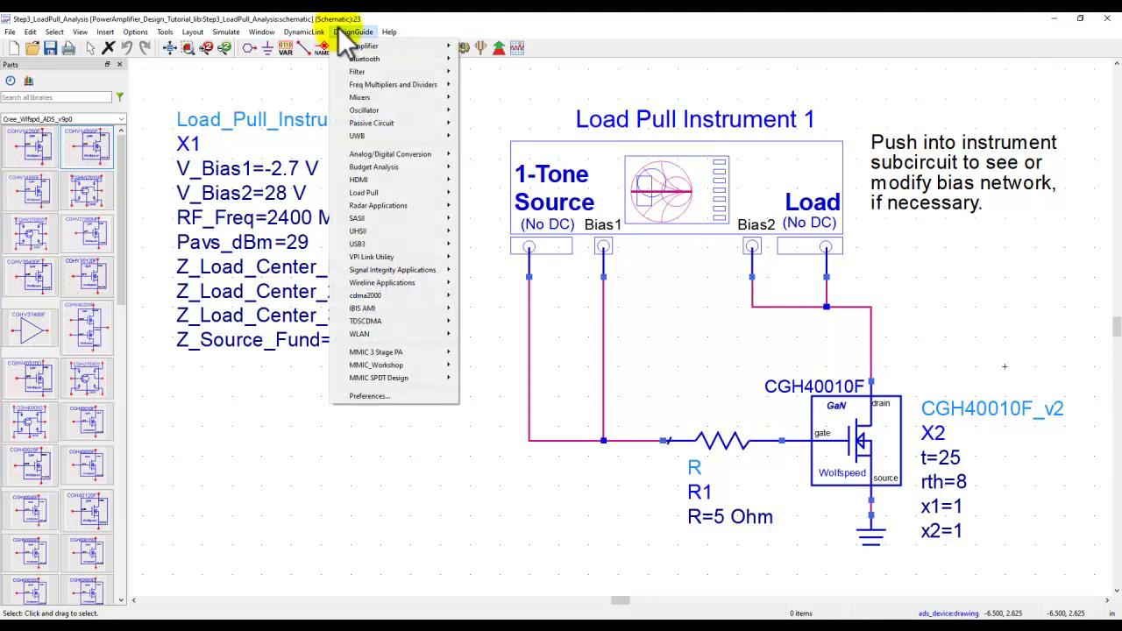
mouse_move(372, 192)
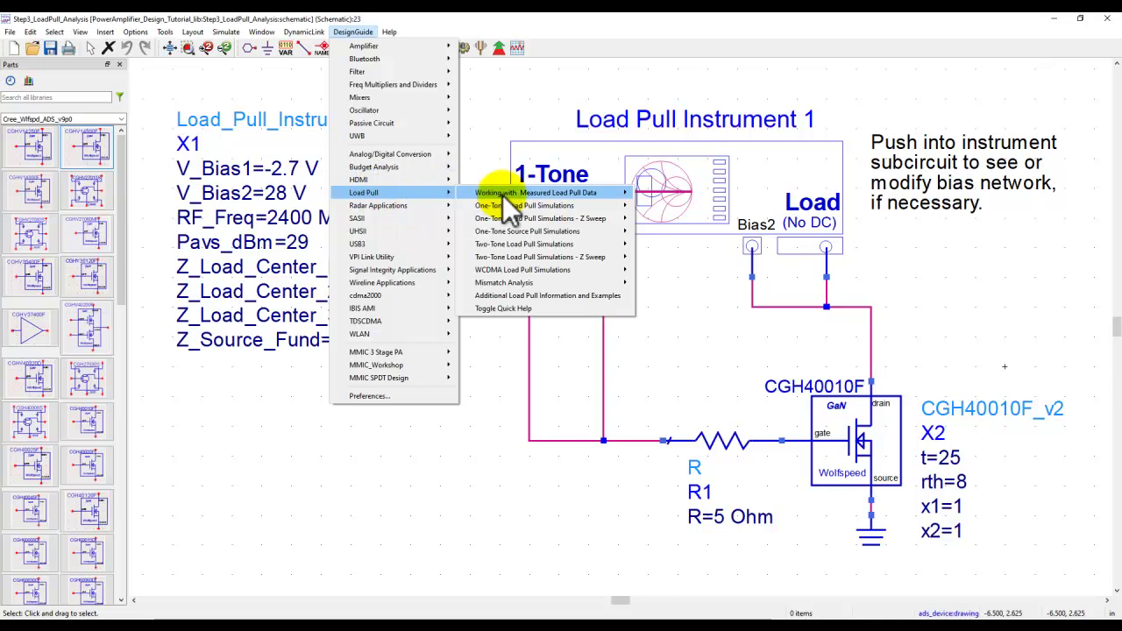
mouse_move(513, 208)
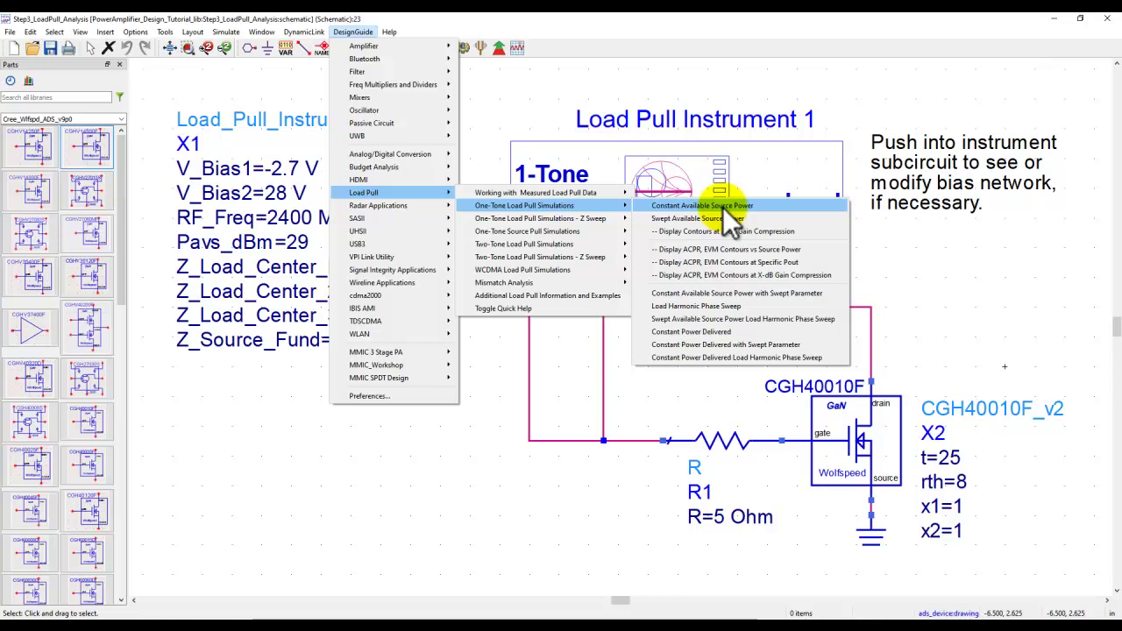
click(325, 526)
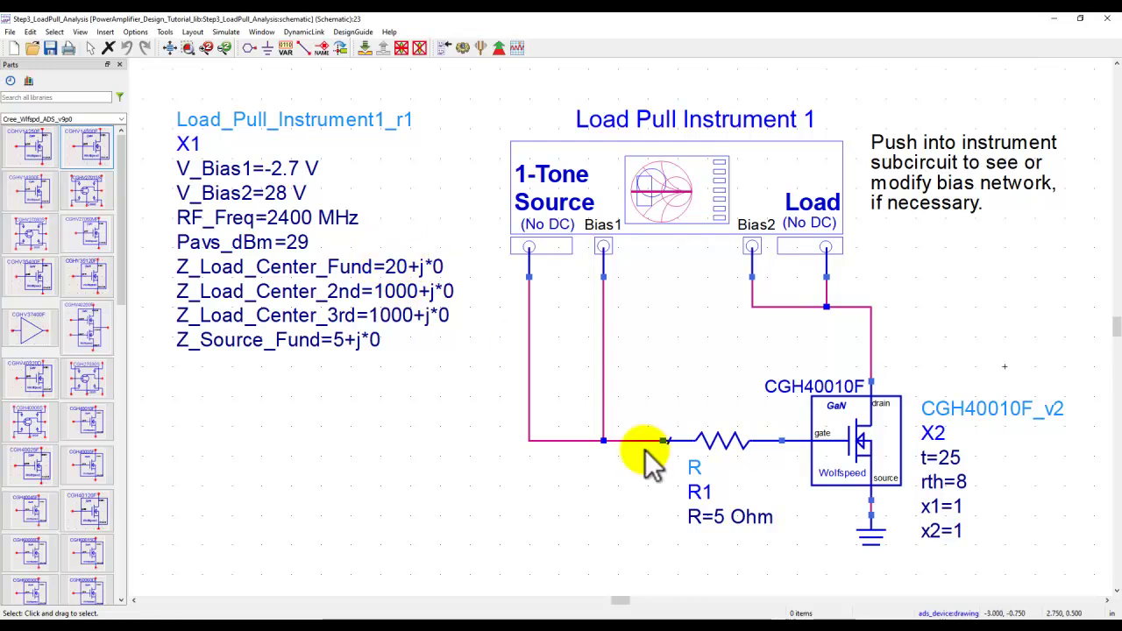
click(775, 614)
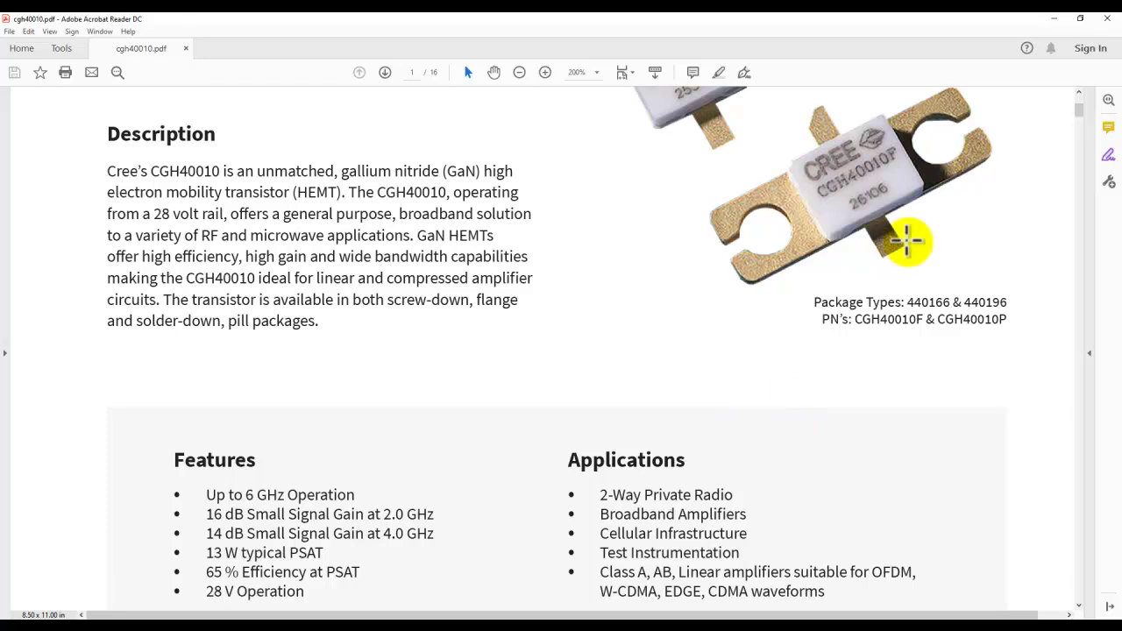
drag(1080, 110, 1070, 286)
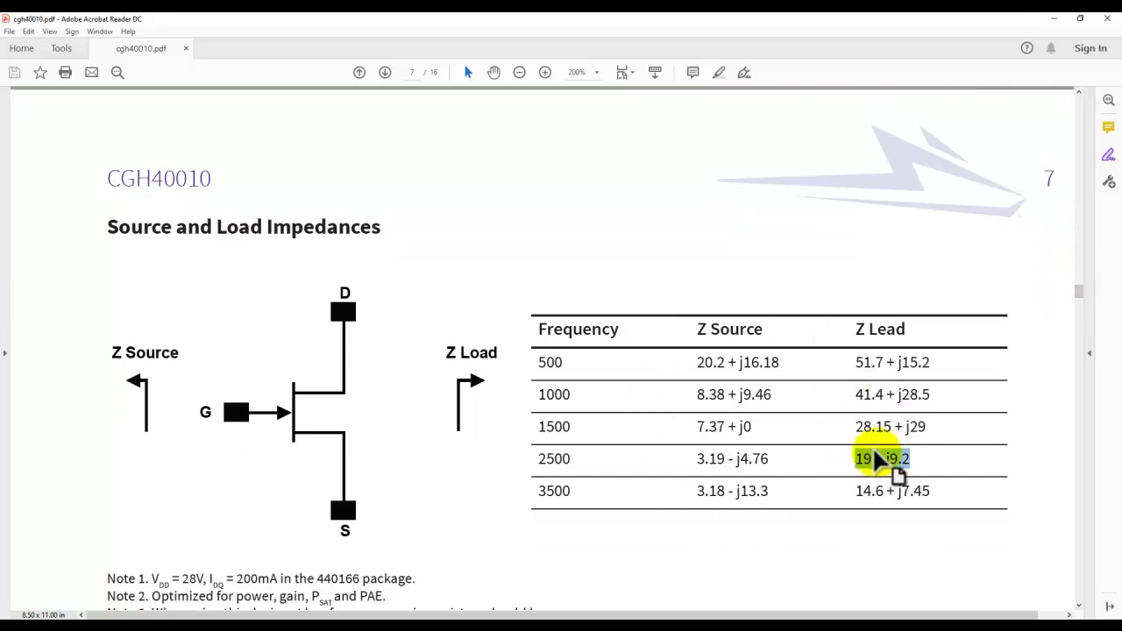
click(1054, 18)
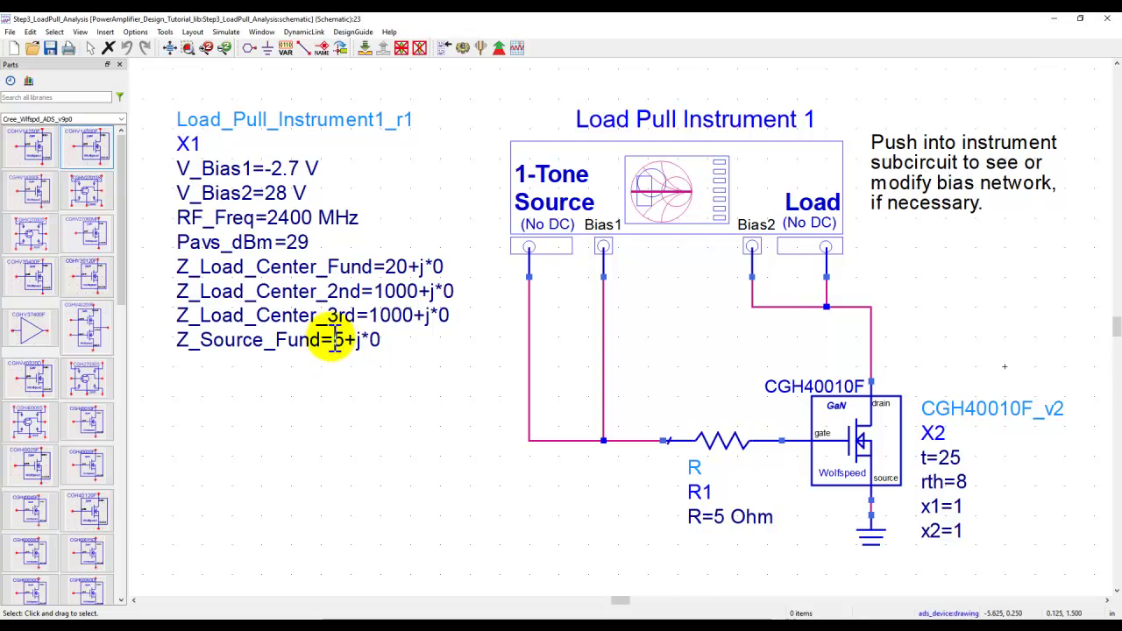
click(783, 619)
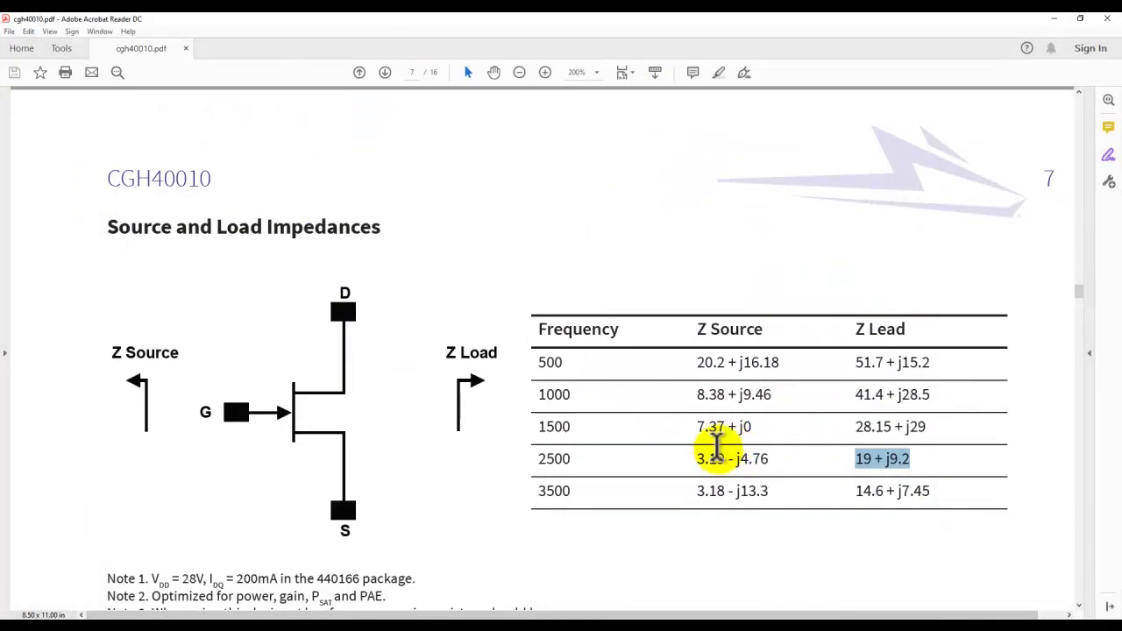
drag(697, 458, 757, 451)
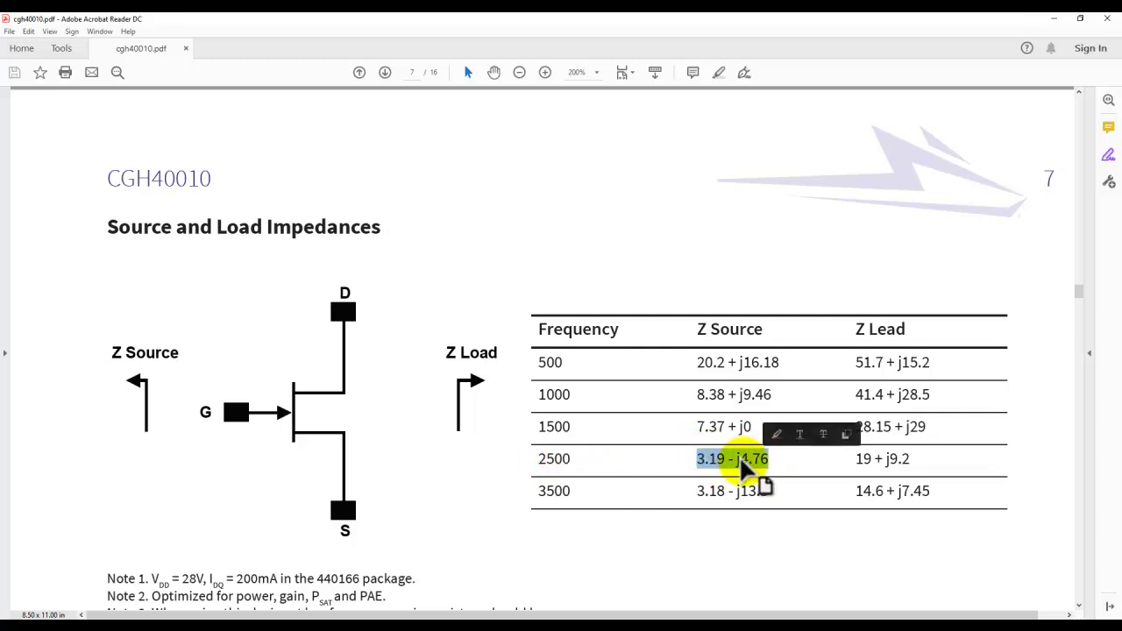
click(1104, 18)
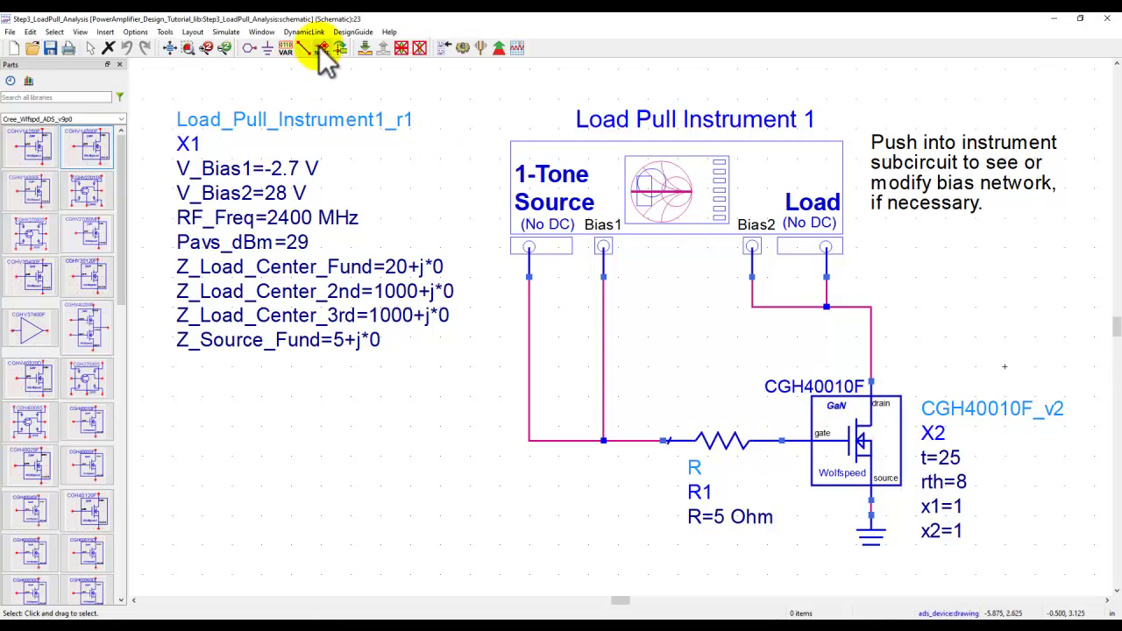
Run the CGH40010F load-pull simulation, giving PAEmax 65.825% and 41.589 dBm maximum delivered power
click(354, 31)
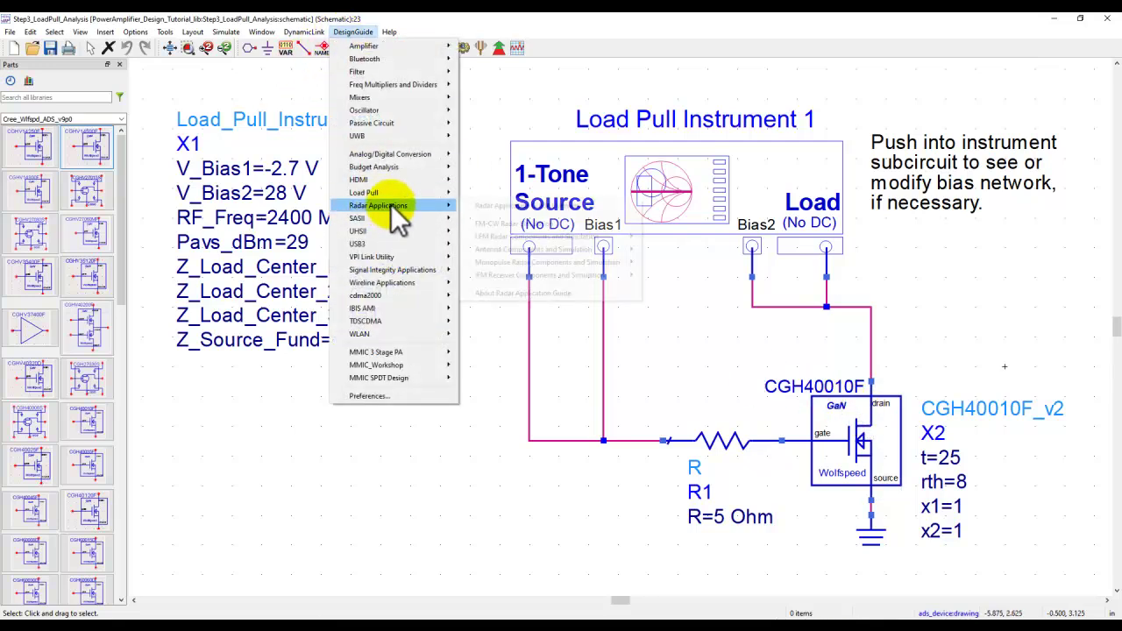
mouse_move(391, 192)
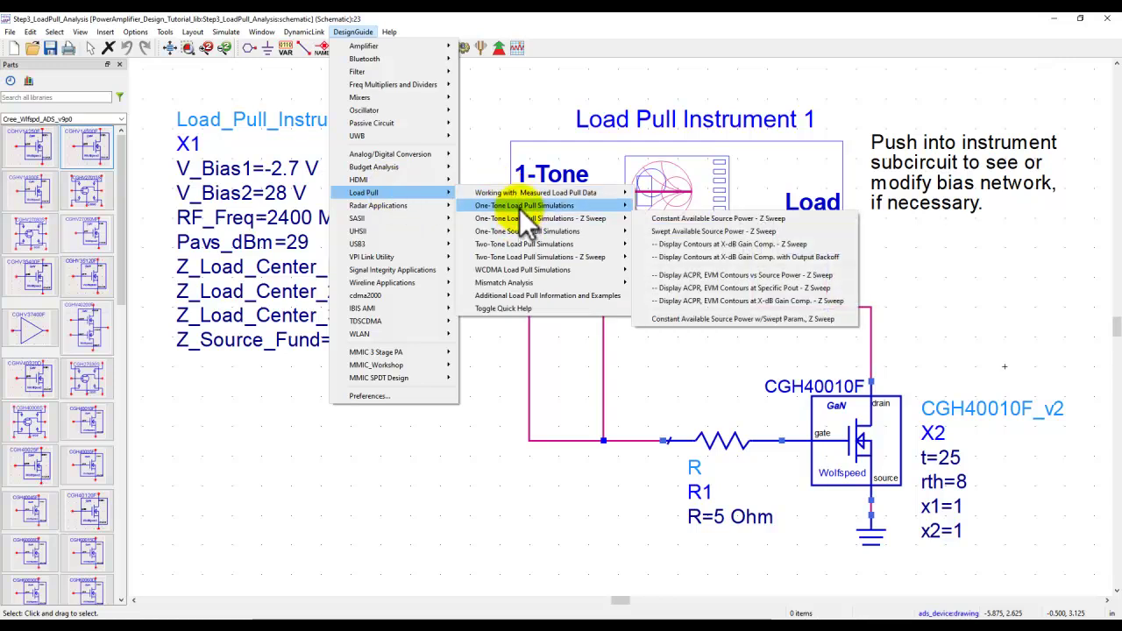
mouse_move(519, 207)
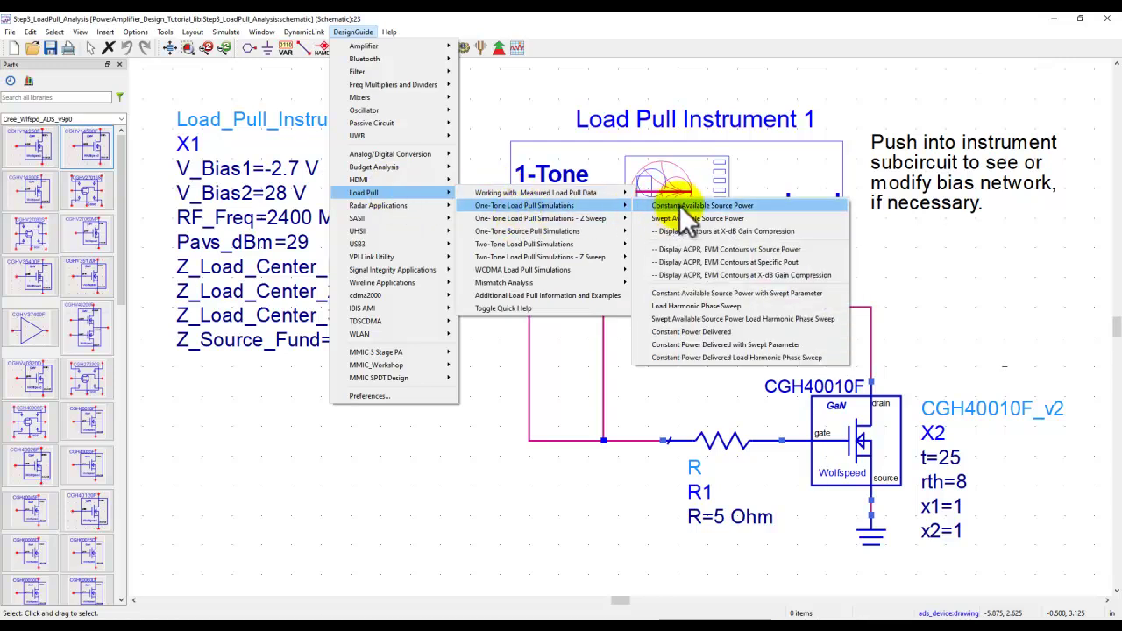
click(427, 469)
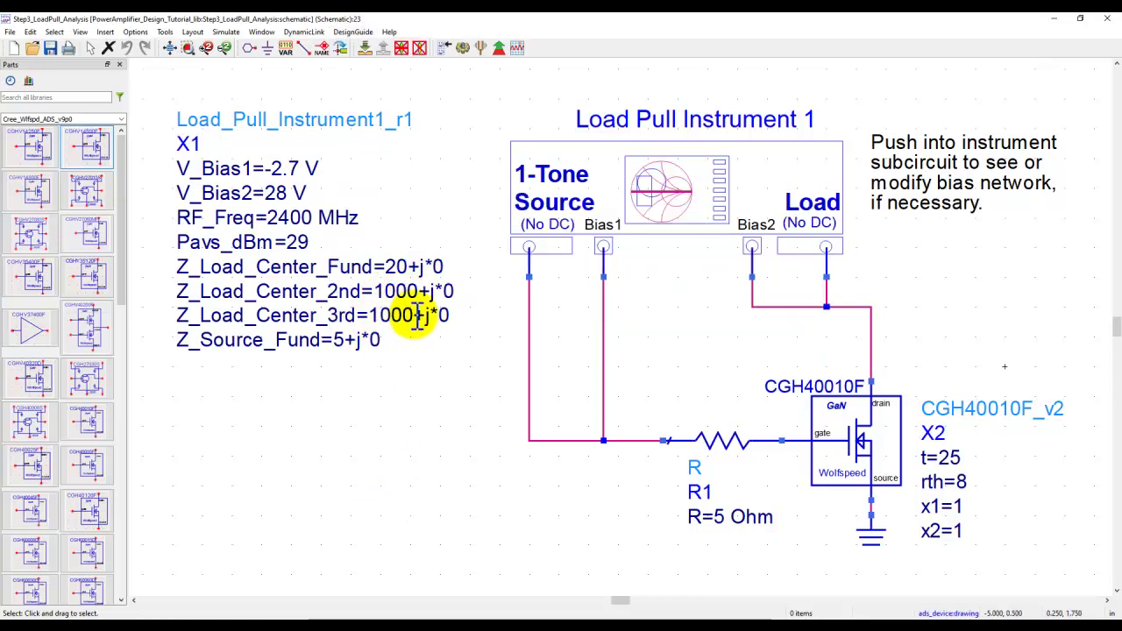
click(463, 50)
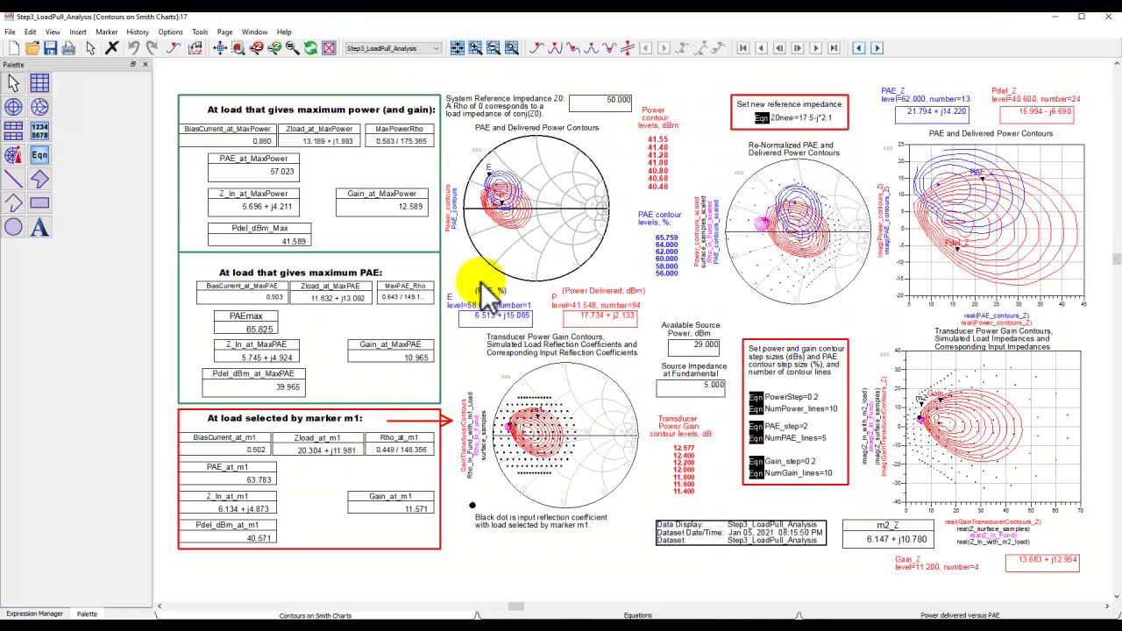
Bring the maximum-power and maximum-PAE results tables into view on the data display
scroll(624, 261, up, 2)
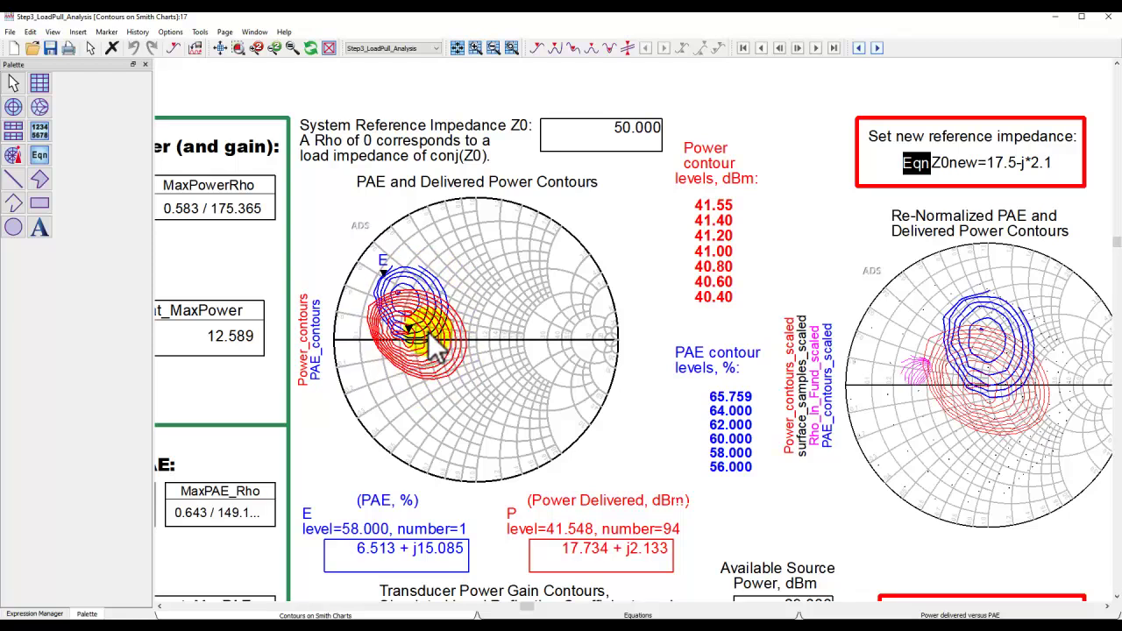
drag(379, 307, 923, 261)
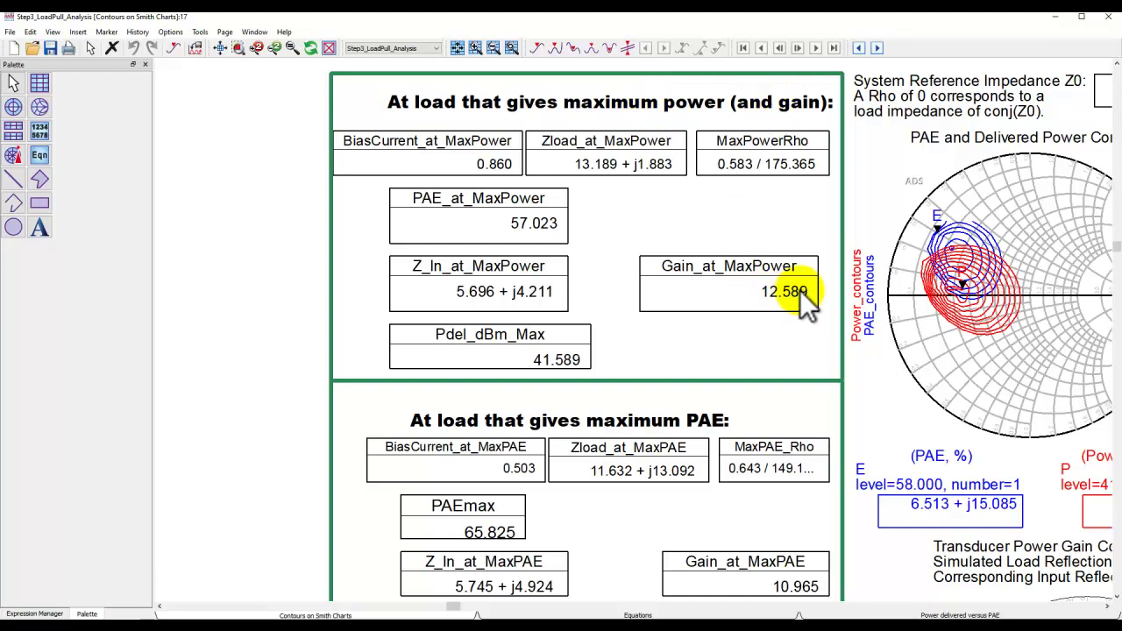
drag(720, 381, 707, 166)
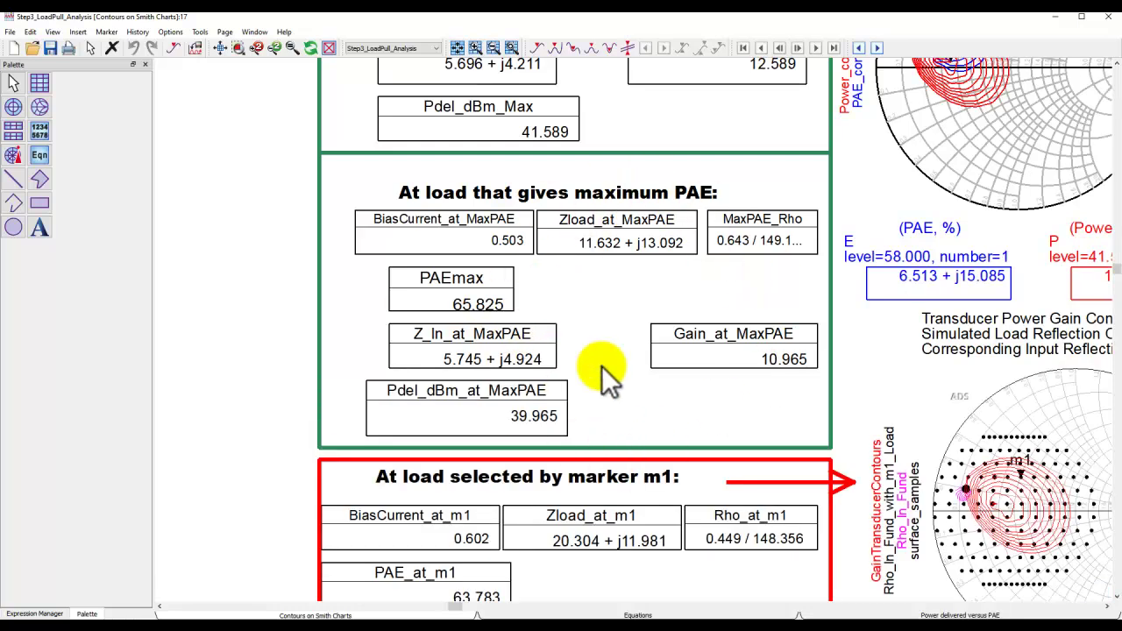
scroll(699, 366, down, 2)
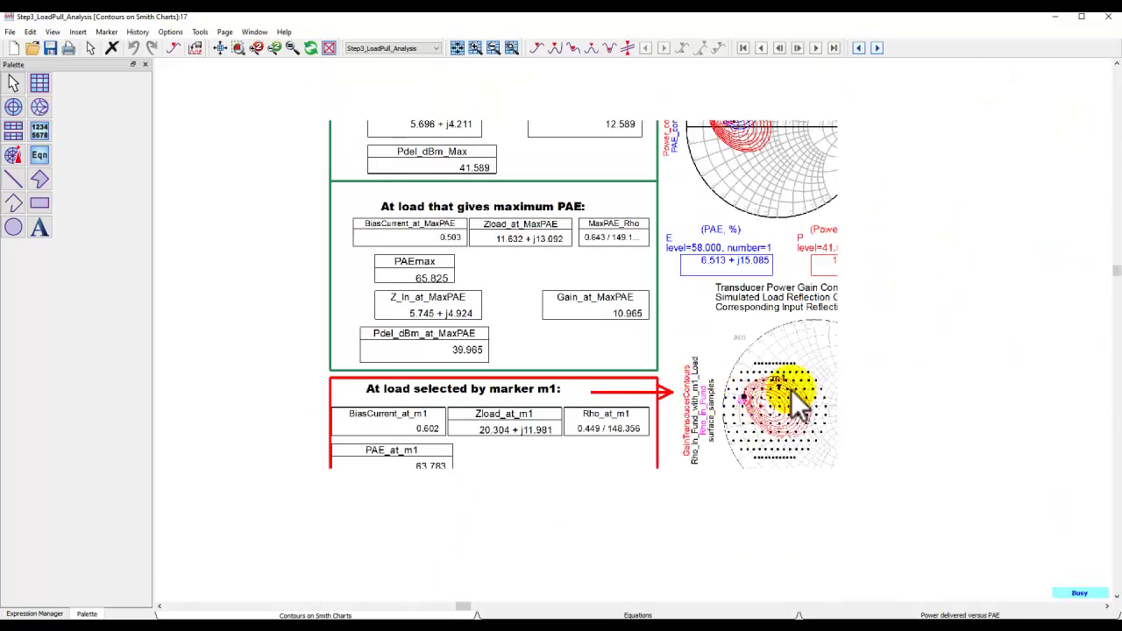
scroll(772, 421, up, 1)
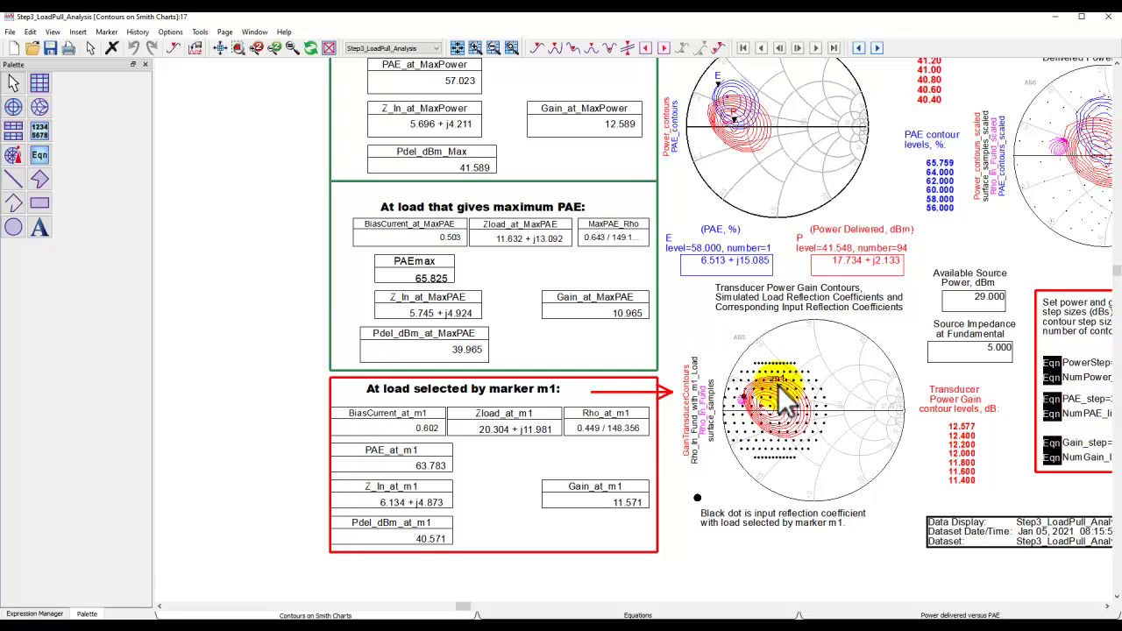
Drag marker m1 up to load 16.704 + j26.773, reading 51.895% PAE and 8.999 dB gain
drag(779, 386, 787, 362)
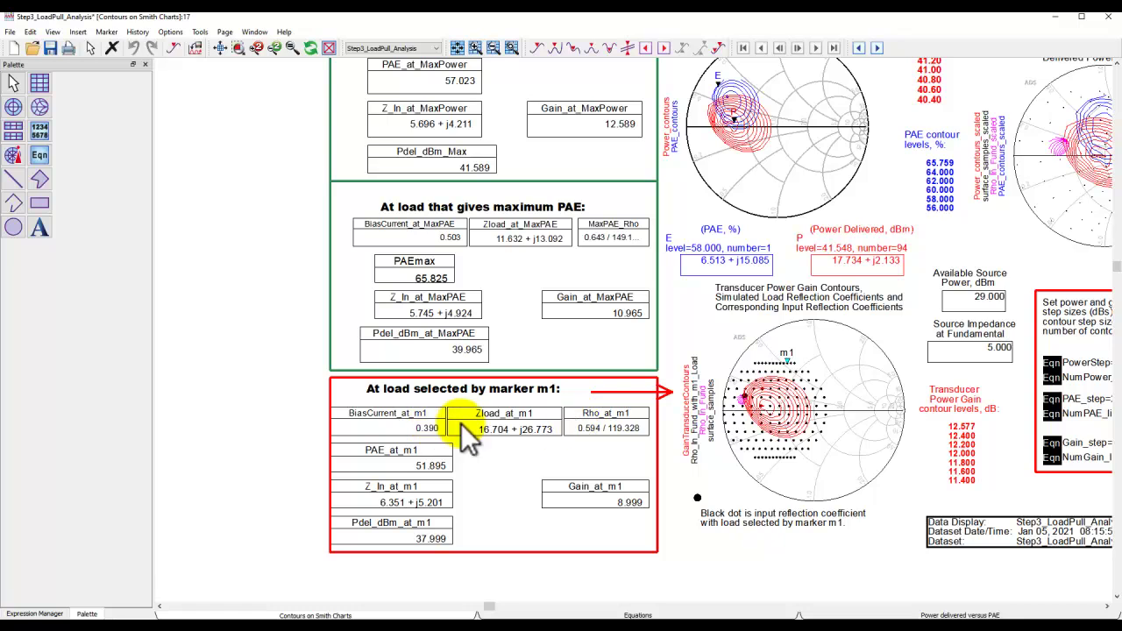
scroll(676, 276, up, 3)
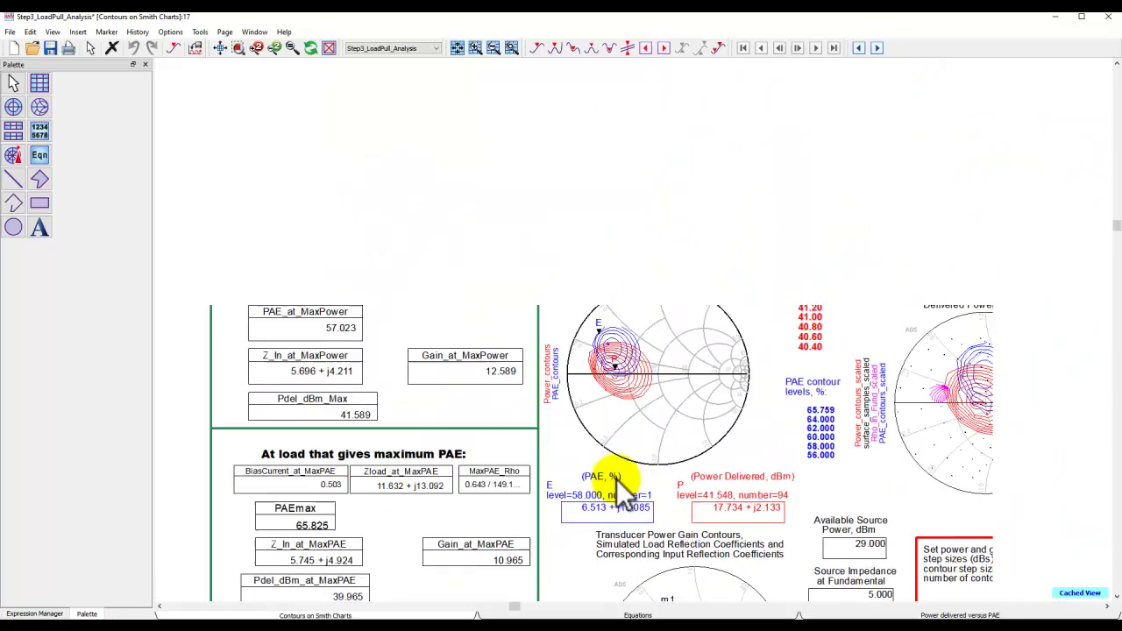
scroll(602, 427, down, 3)
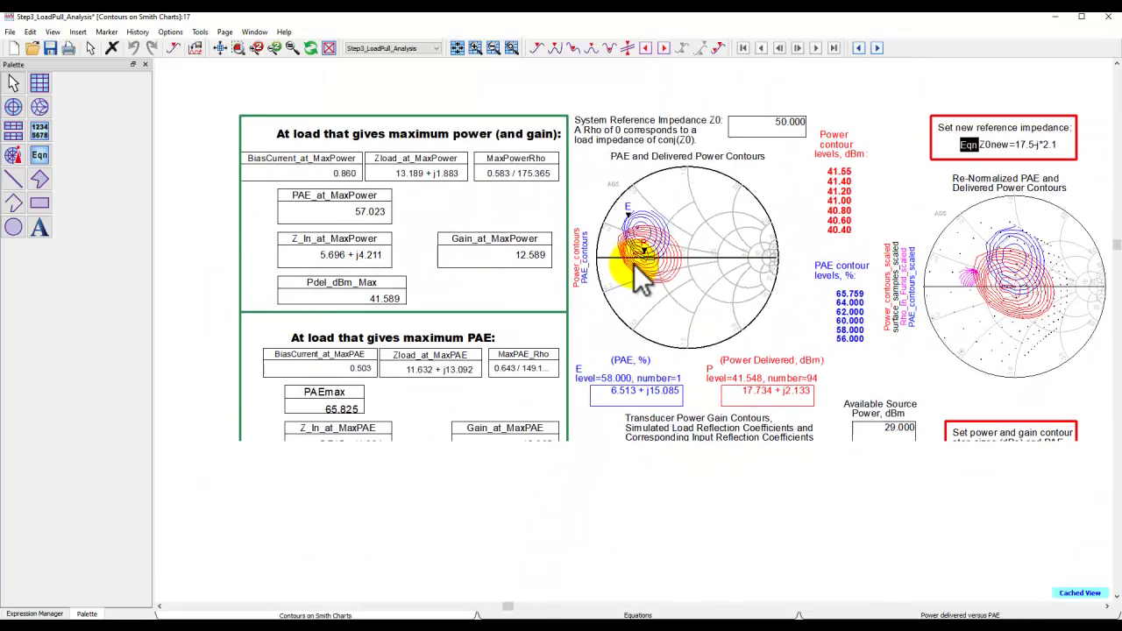
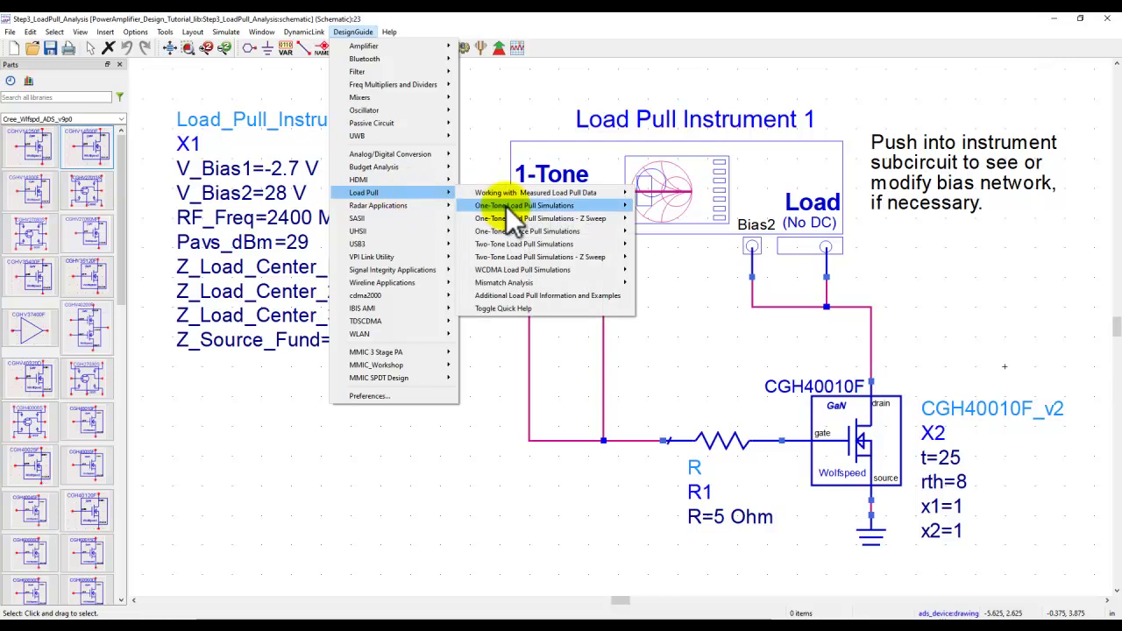
Browse the Load Pull entries in the DesignGuide menu over the Step3 schematic
mouse_move(513, 209)
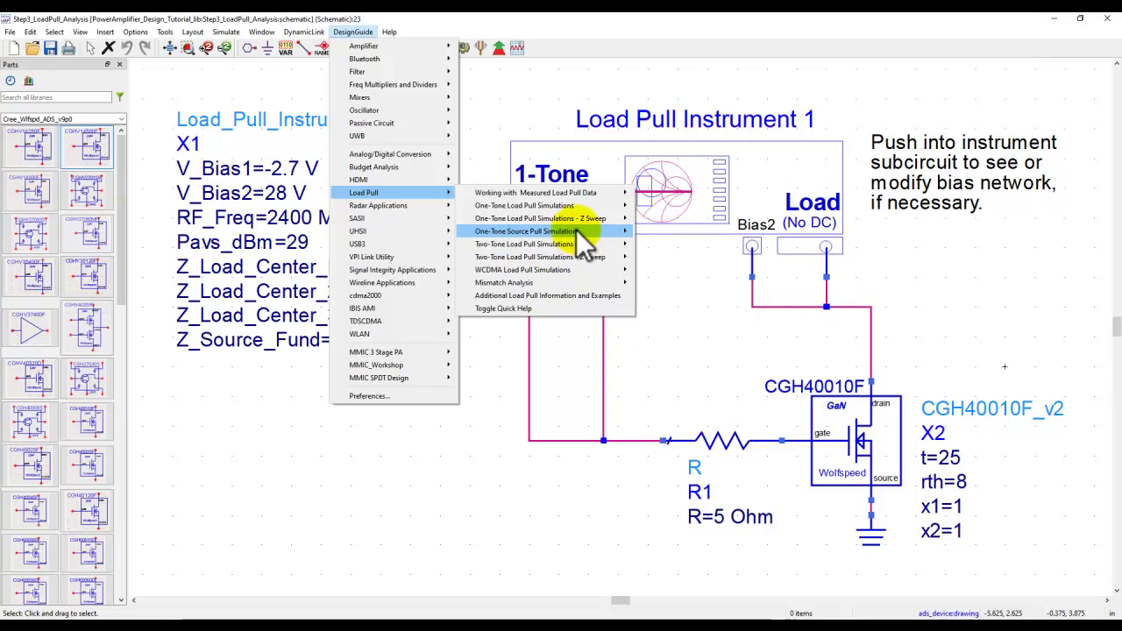
mouse_move(588, 244)
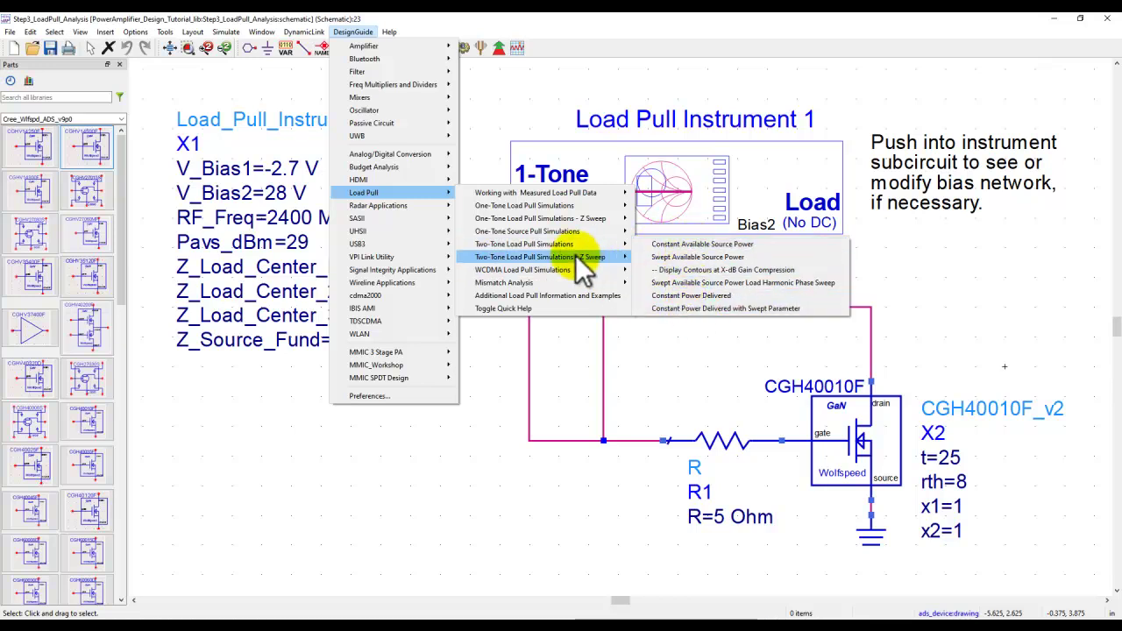
Dismiss the DesignGuide menu, then close the Step3 results display, schematic and simulation window
click(463, 461)
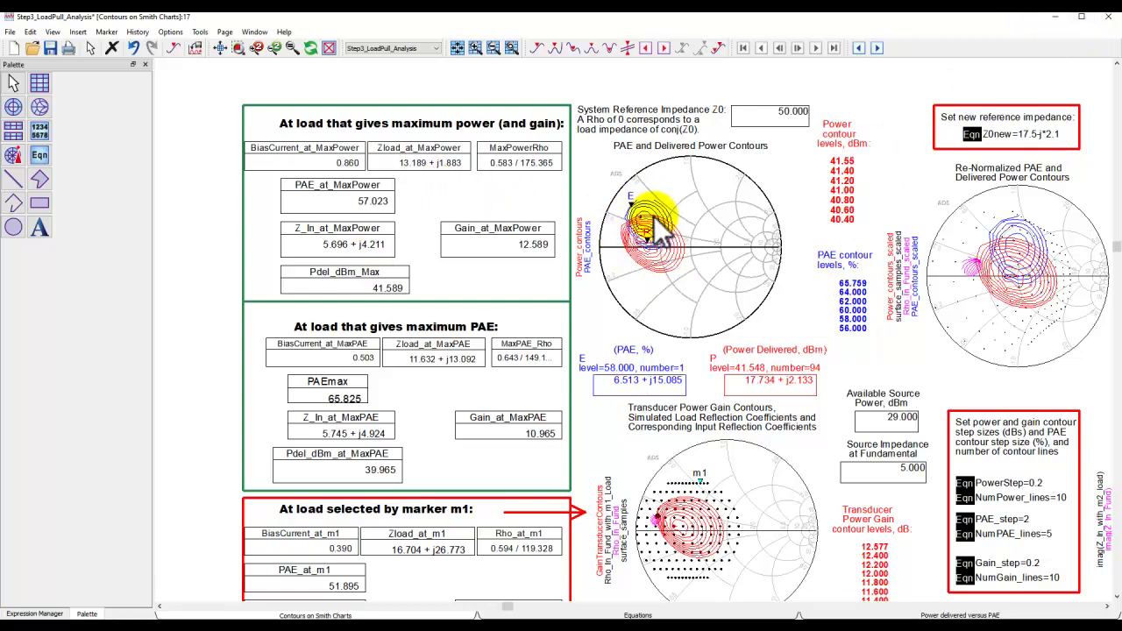
click(1108, 16)
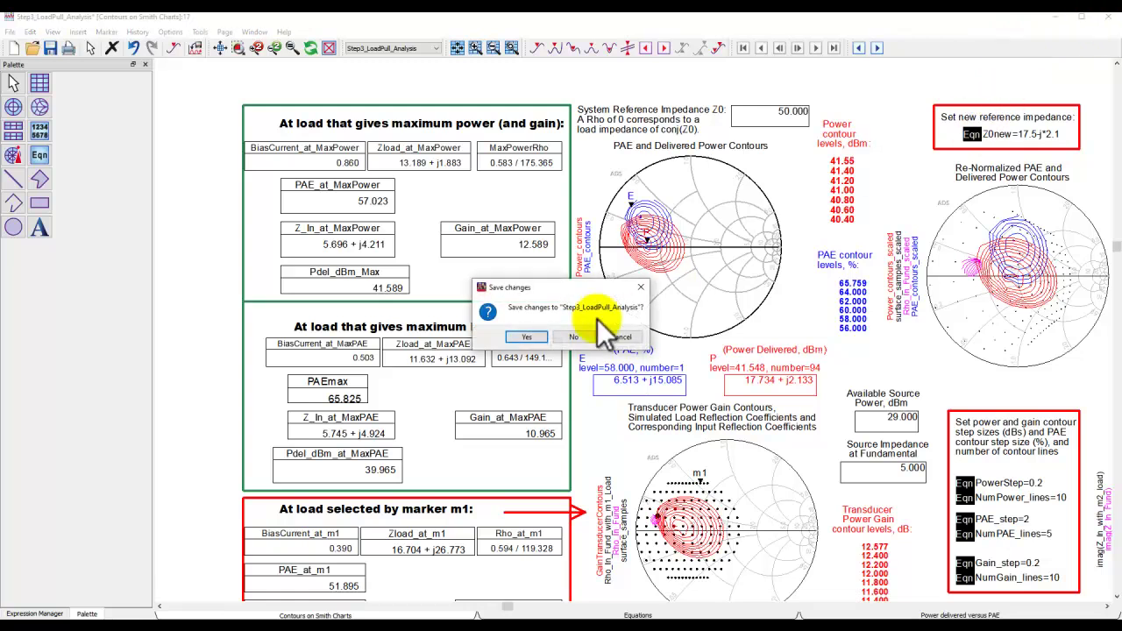
click(527, 337)
click(1106, 20)
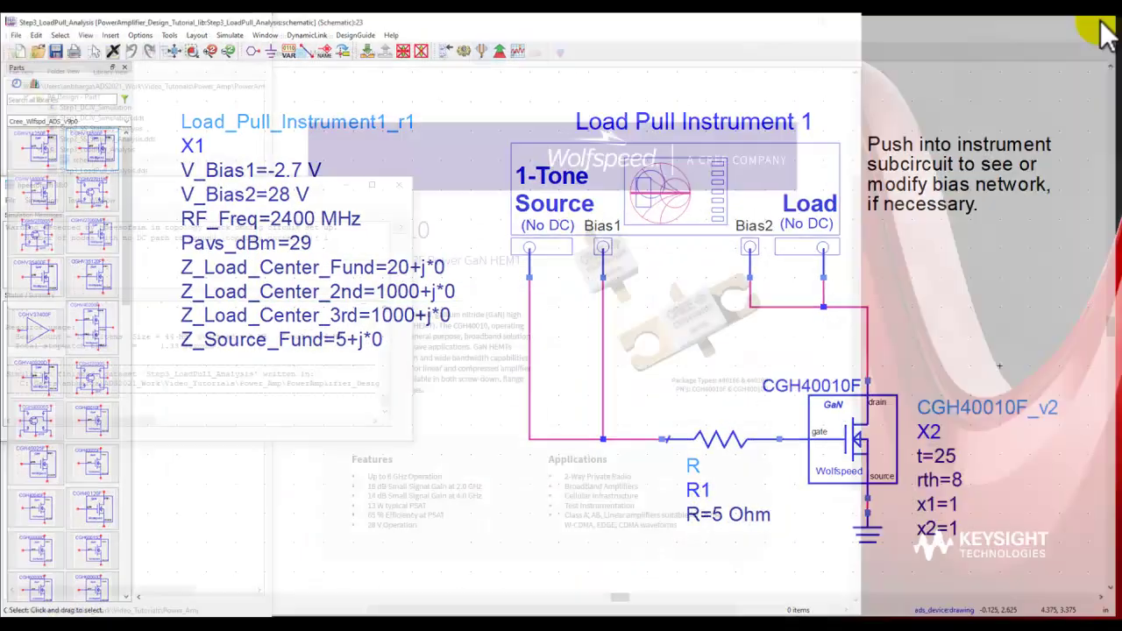
click(400, 185)
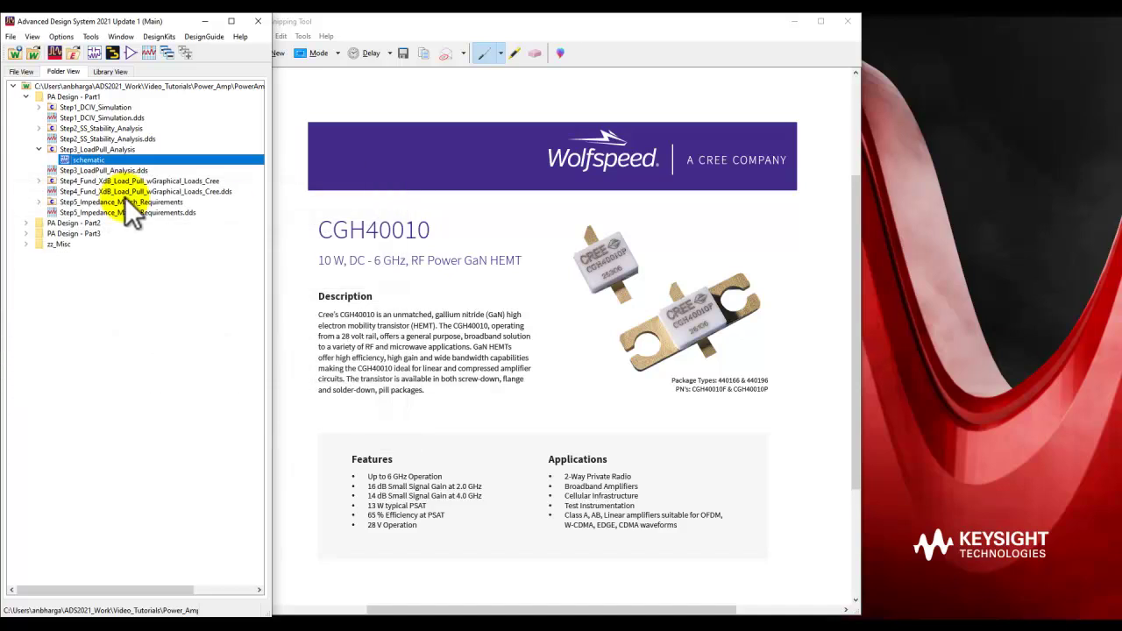
Collapse Step3_LoadPull_Analysis and open the Step4_Fund_XdB_Load_Pull_wGraphical_Loads_Cree schematic
click(40, 149)
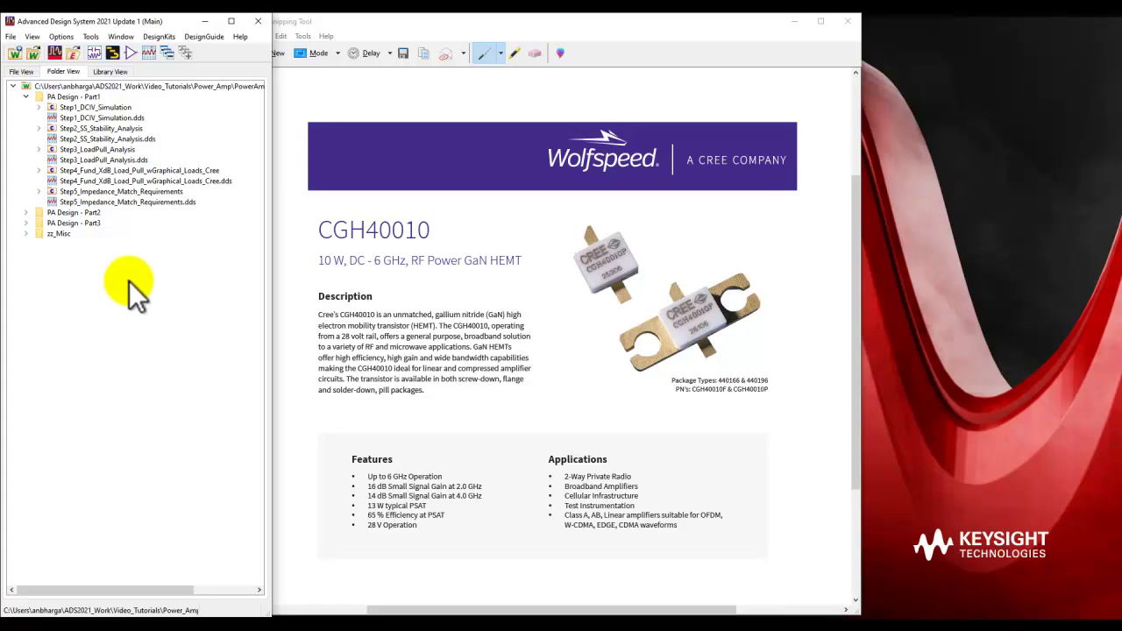
double_click(75, 177)
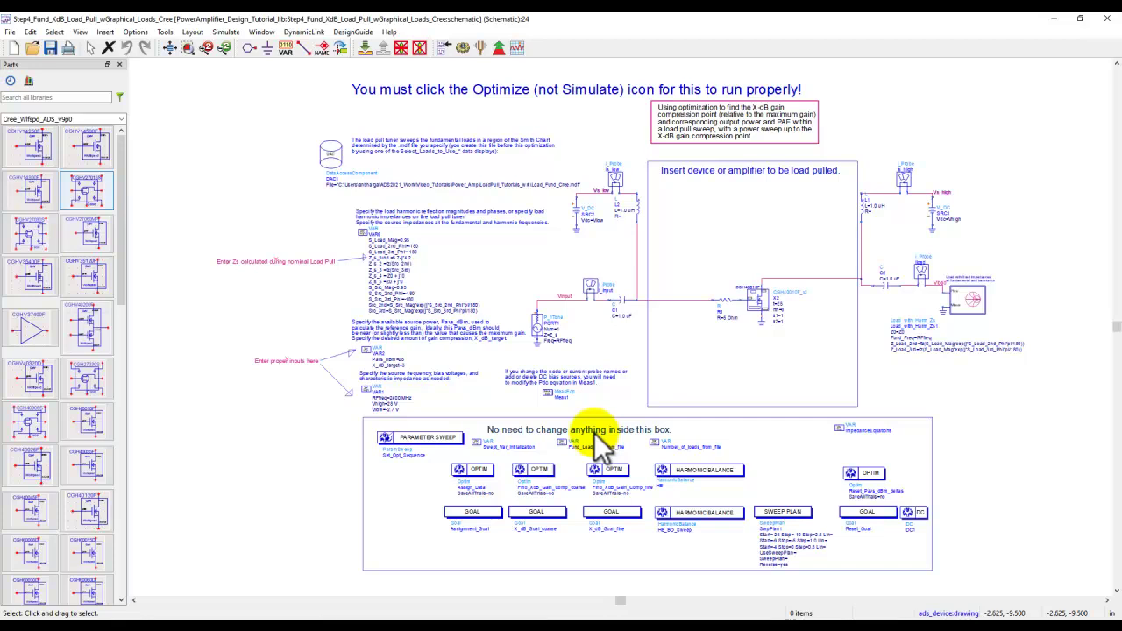
scroll(491, 228, up, 2)
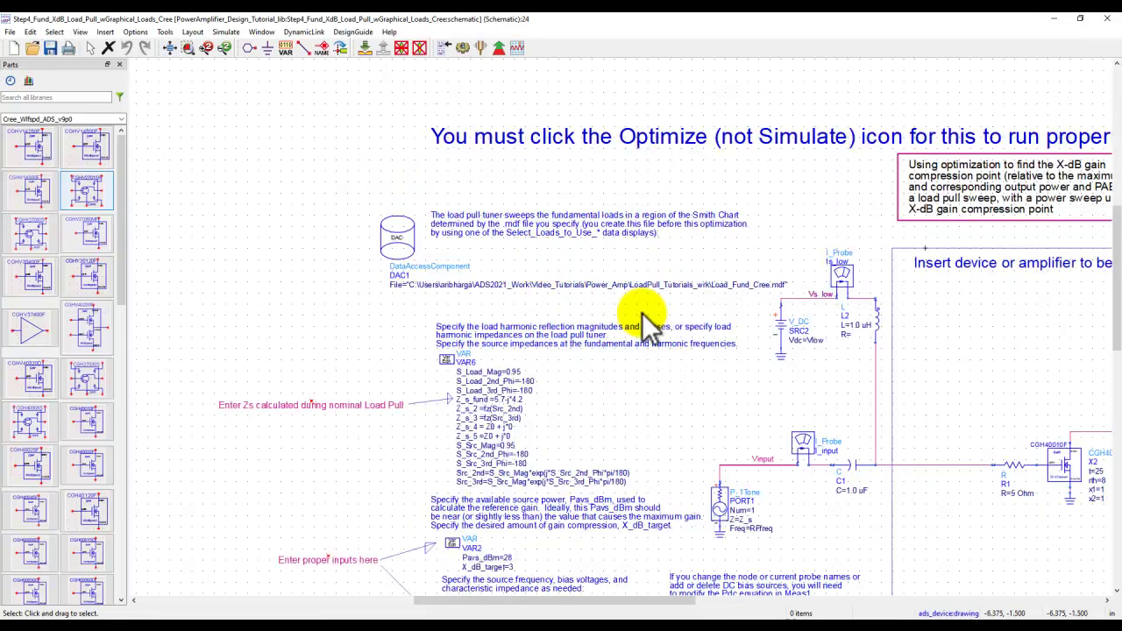
scroll(644, 317, up, 2)
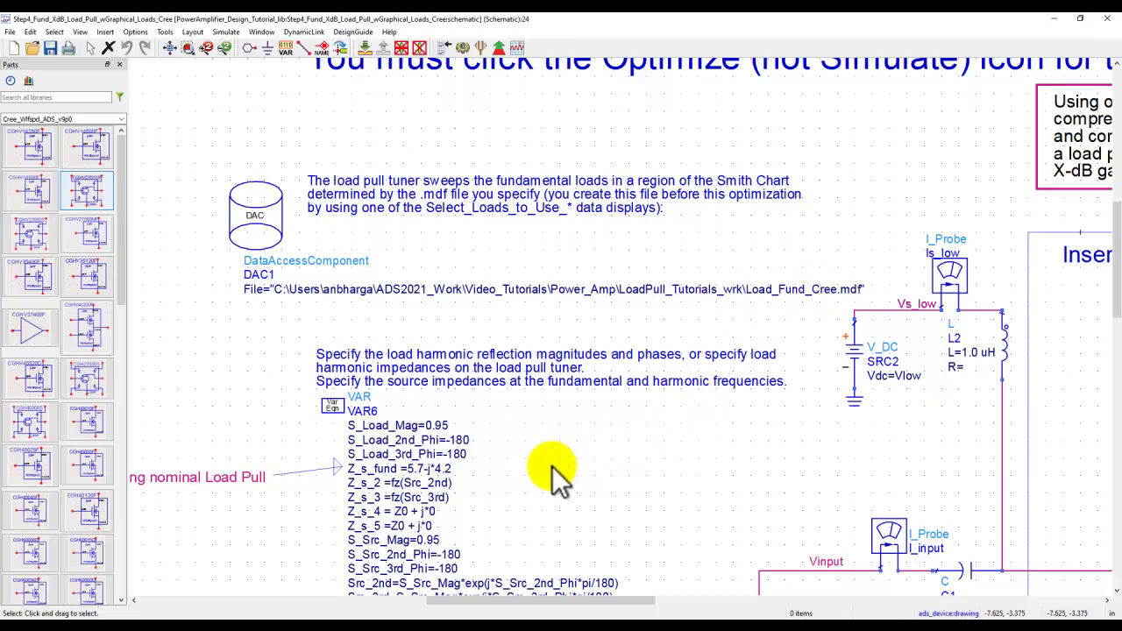
drag(613, 501, 465, 325)
scroll(596, 318, up, 2)
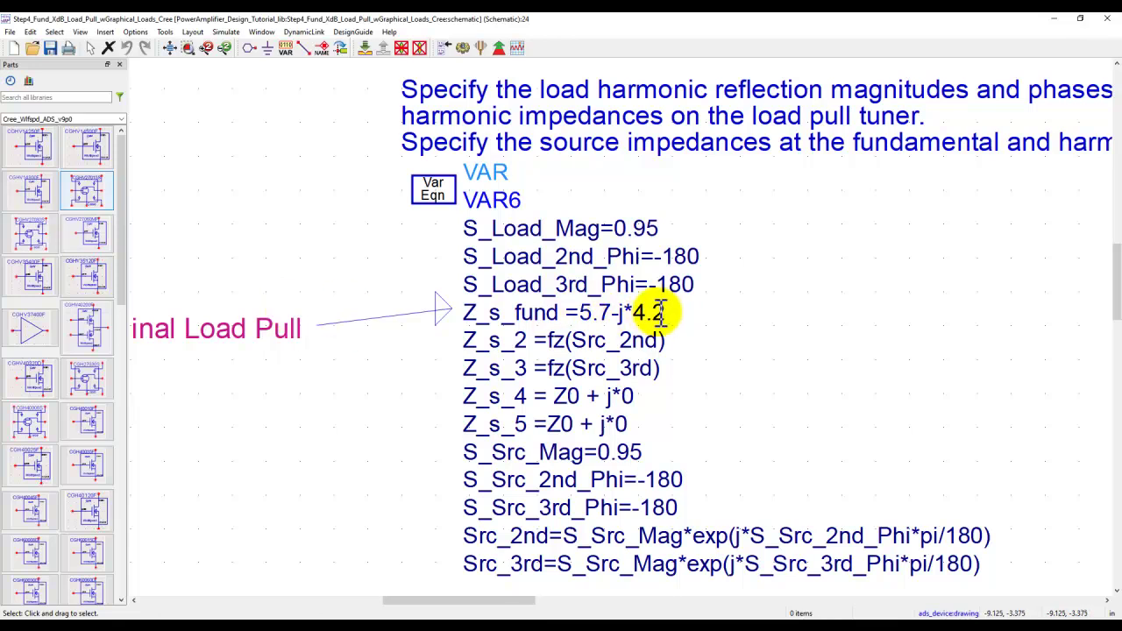
scroll(646, 347, down, 4)
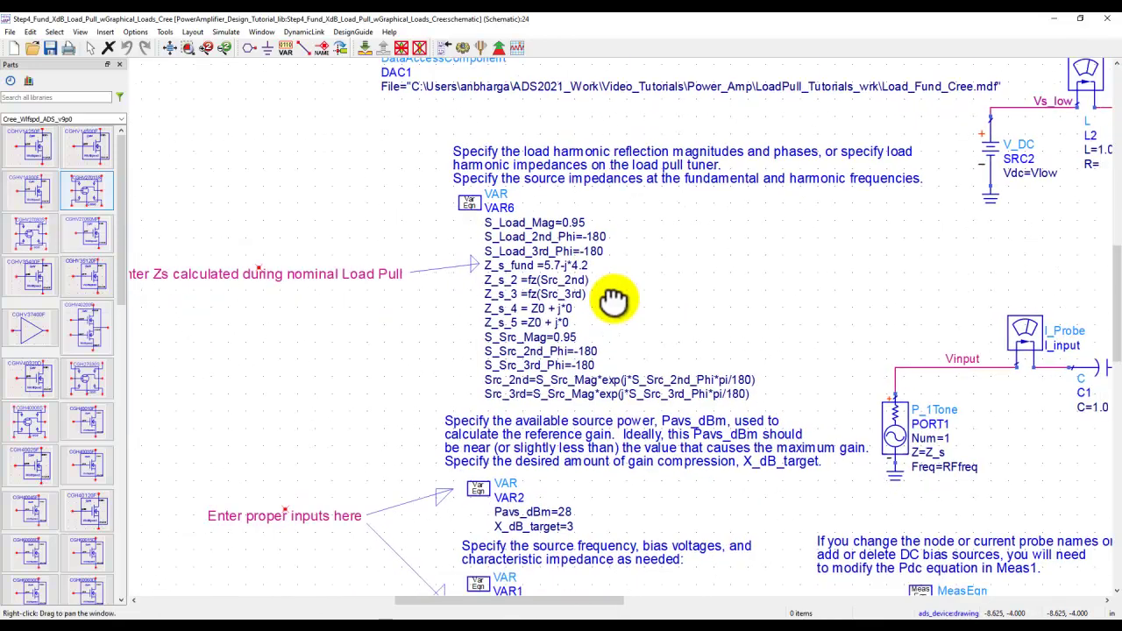
drag(614, 299, 439, 247)
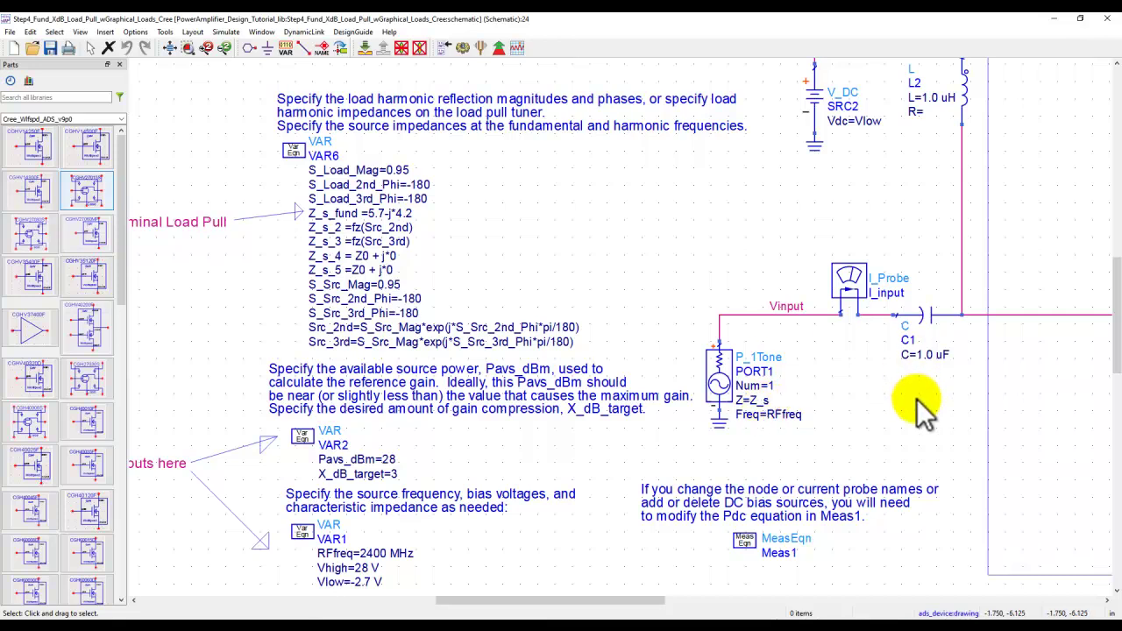
scroll(519, 450, down, 3)
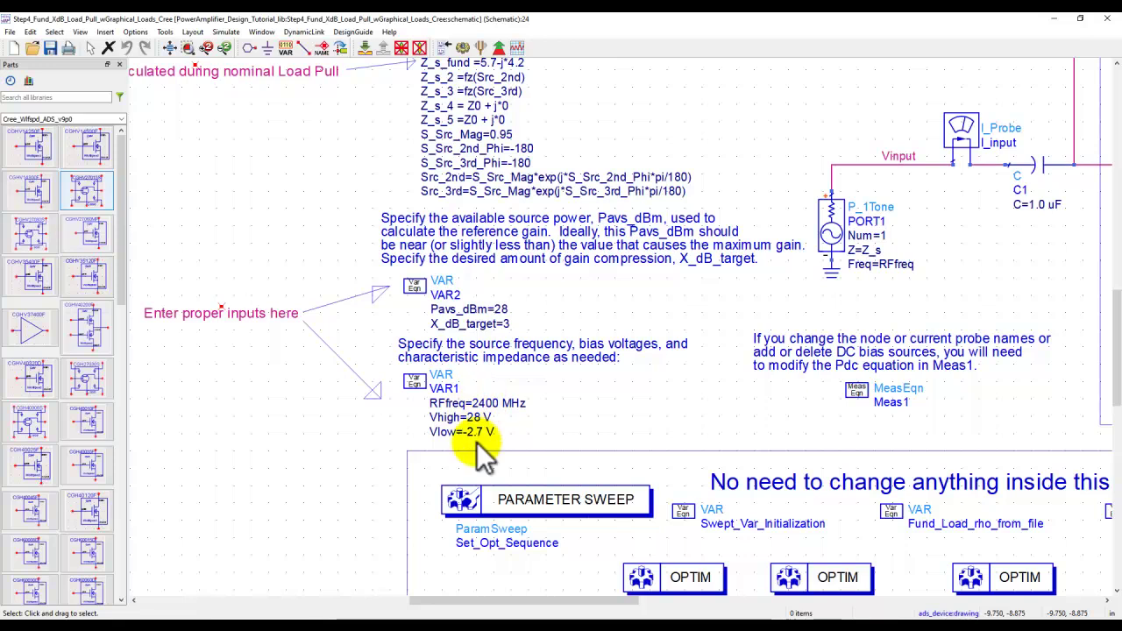
click(170, 48)
click(499, 49)
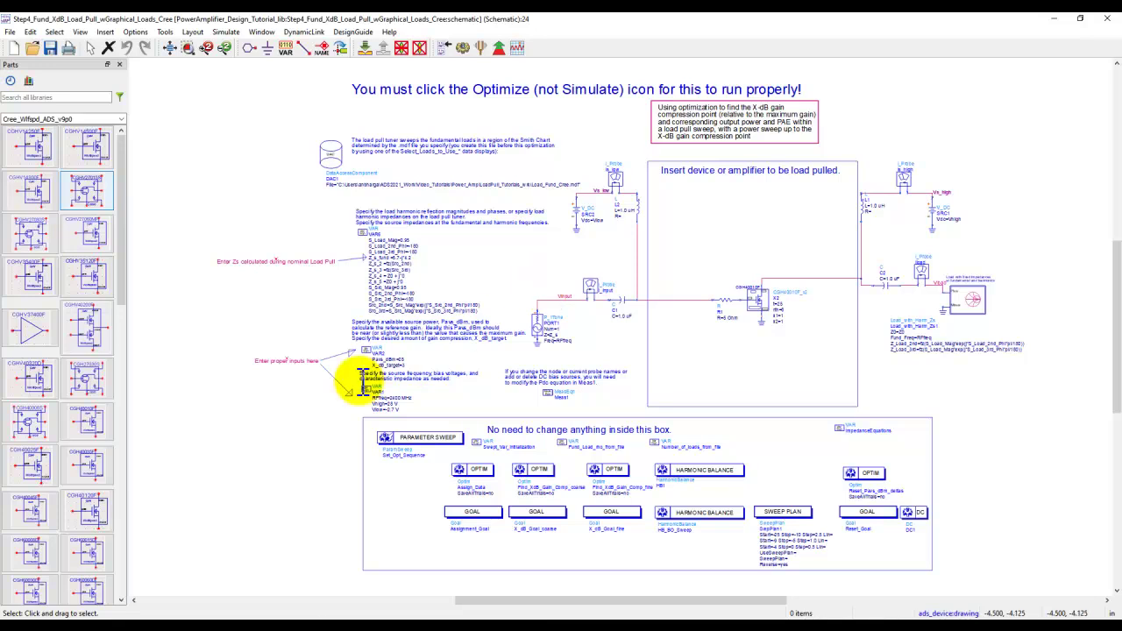
scroll(526, 347, up, 1)
scroll(540, 324, up, 3)
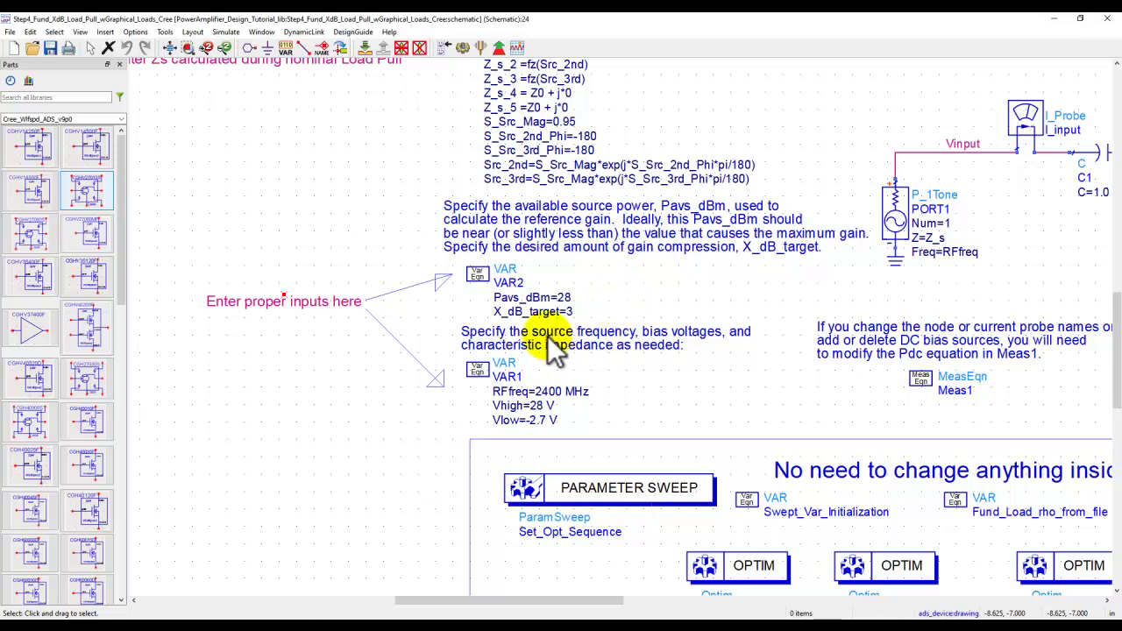
double_click(575, 311)
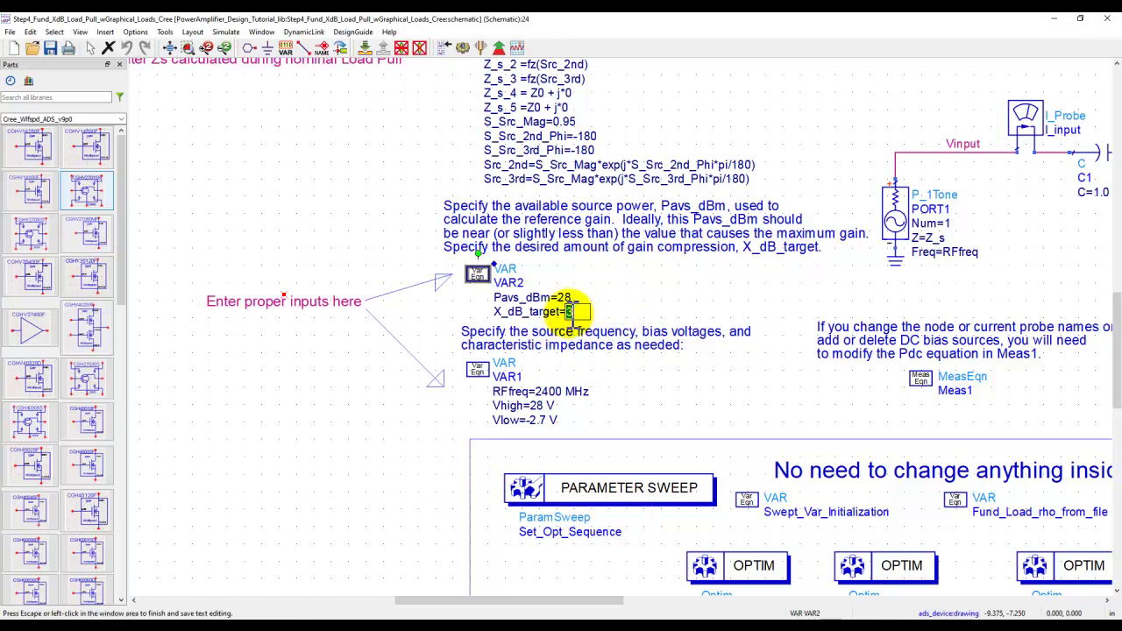
click(641, 300)
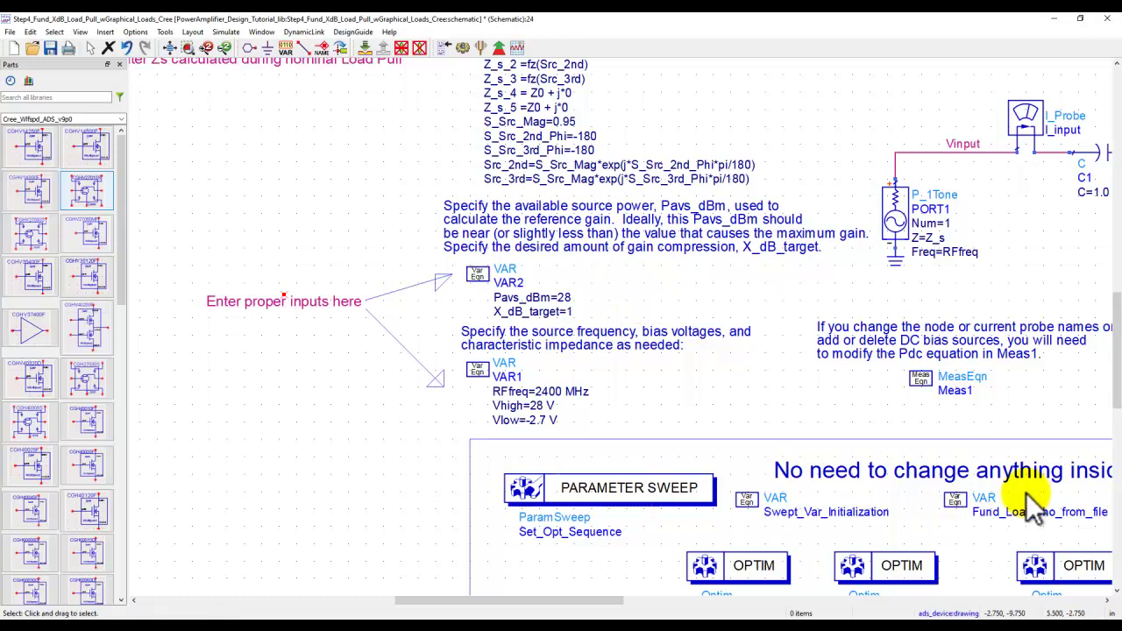
click(575, 311)
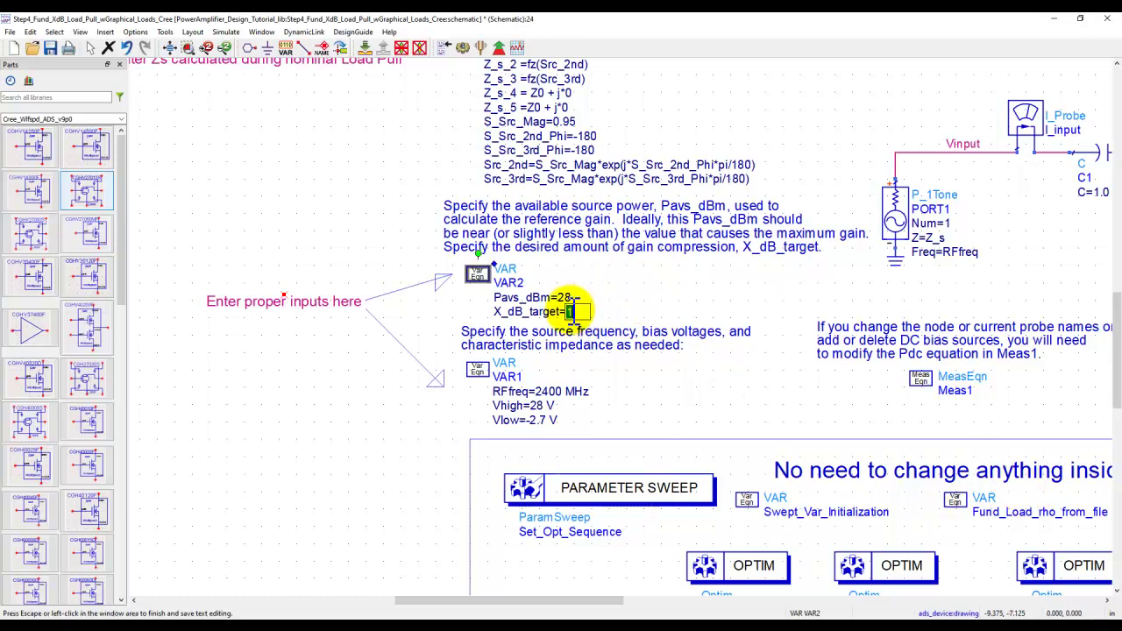
key(BackSpace)
text(3)
click(526, 295)
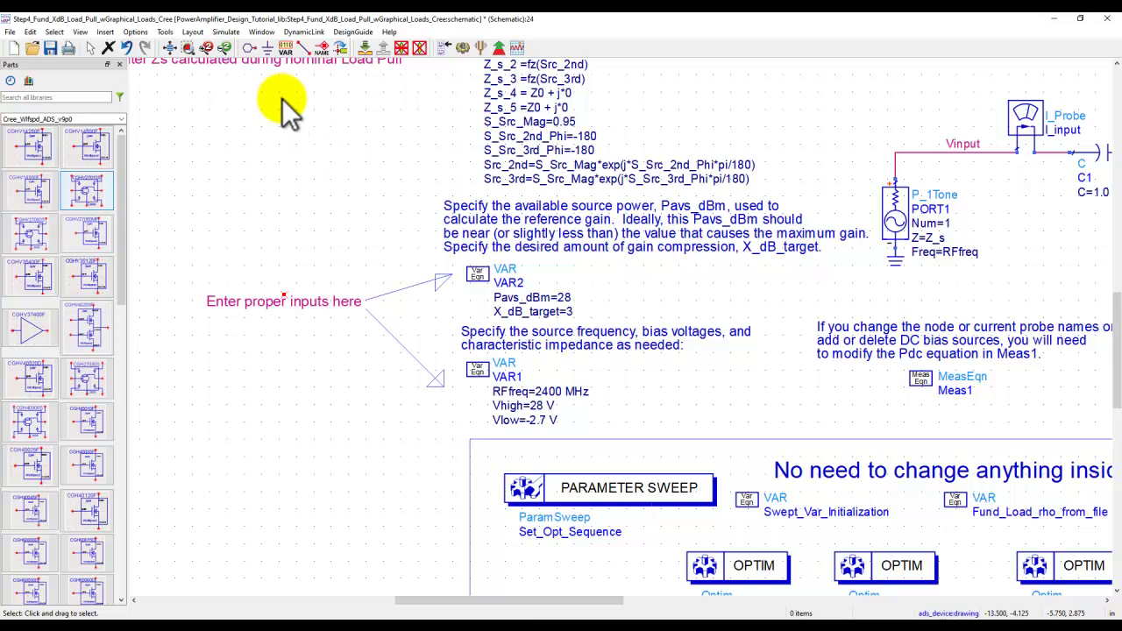
click(168, 44)
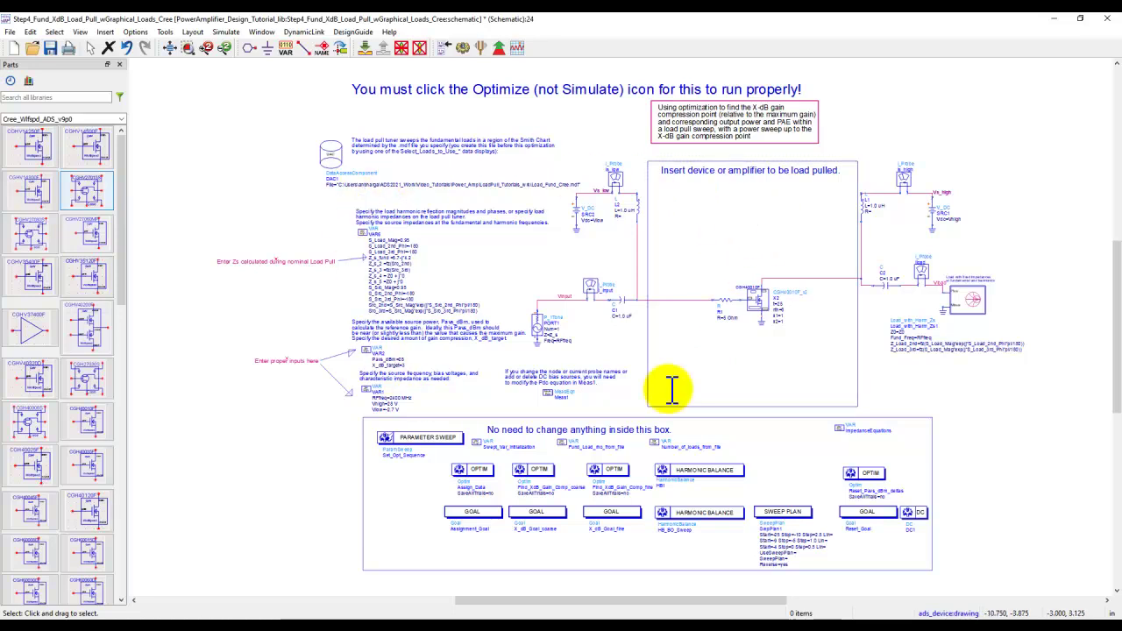
Fit the Step4 schematic to the window and run the XdB load pull optimization
scroll(693, 321, up, 3)
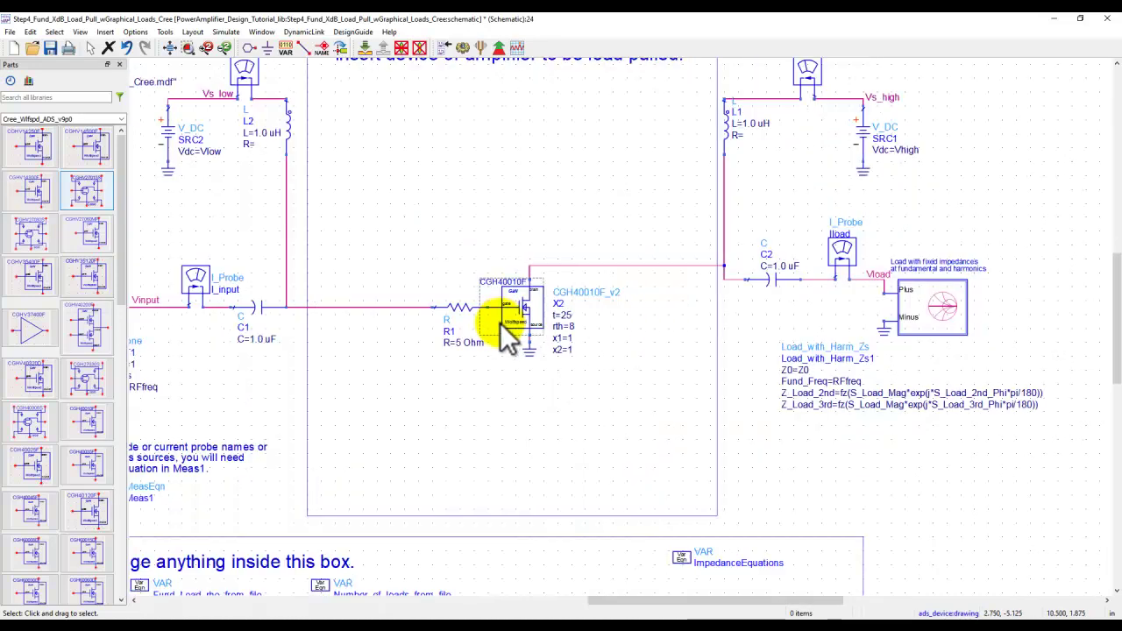
scroll(592, 324, up, 1)
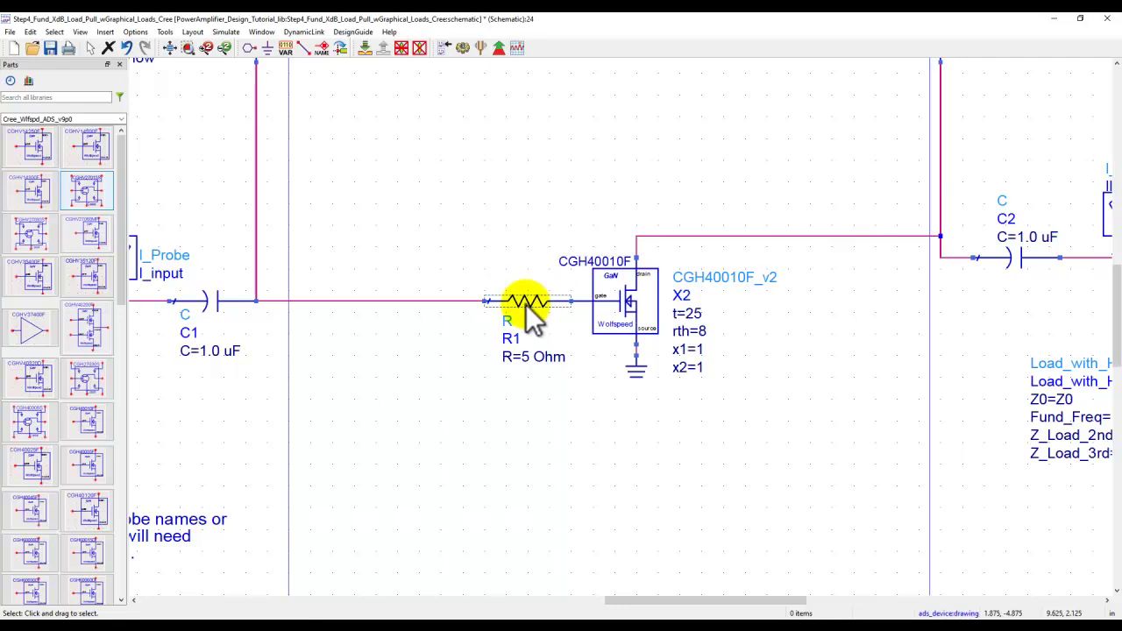
click(170, 48)
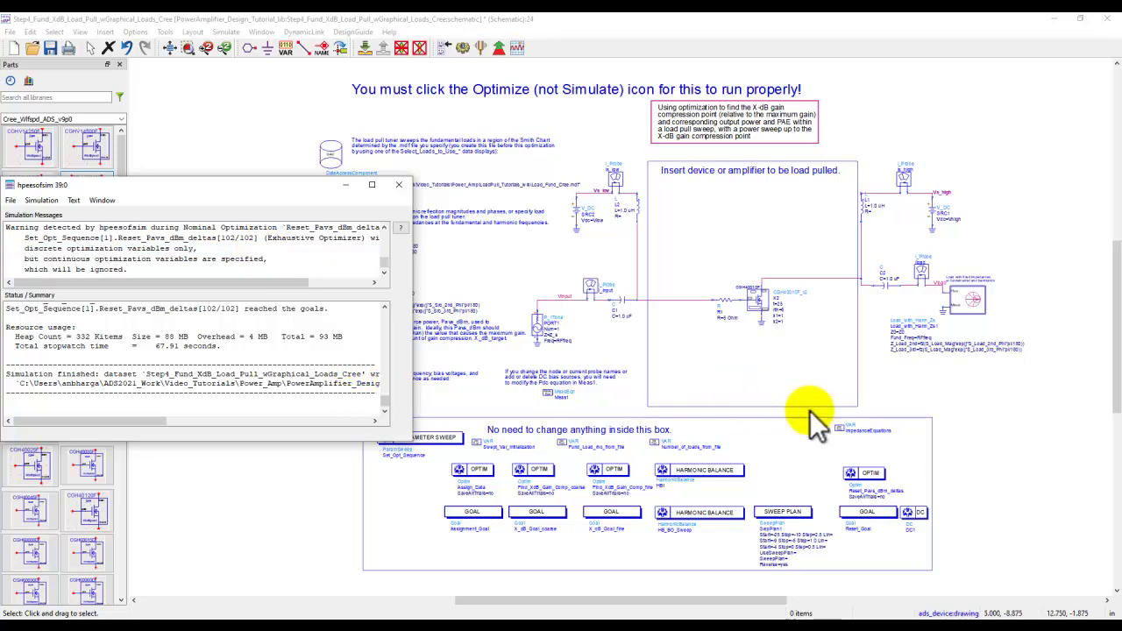
click(868, 377)
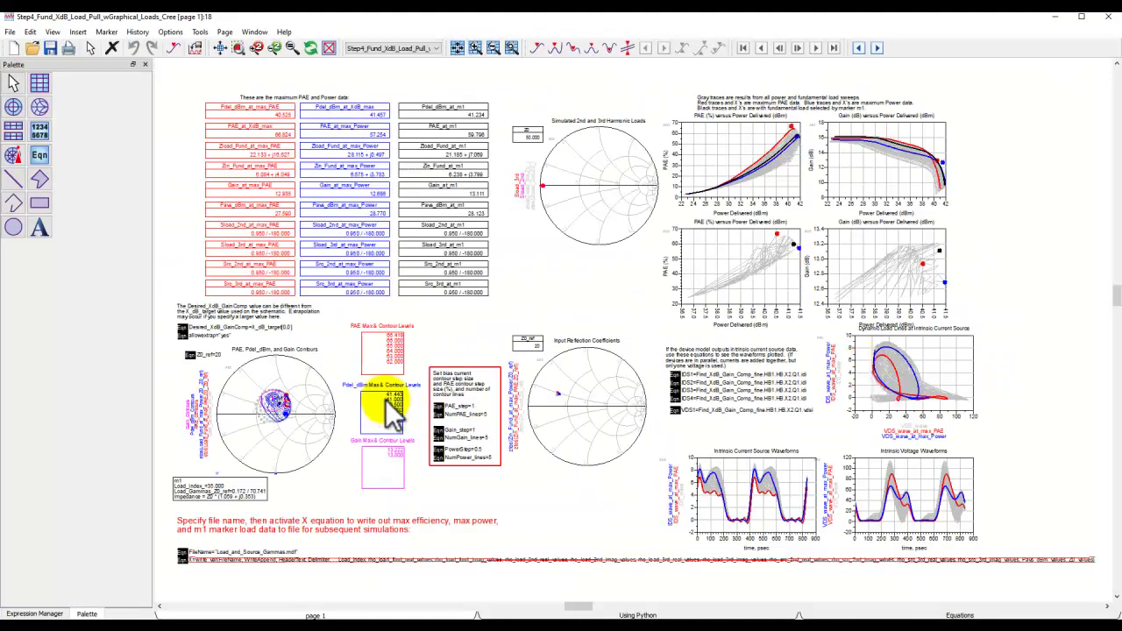
scroll(293, 412, up, 2)
scroll(644, 346, up, 1)
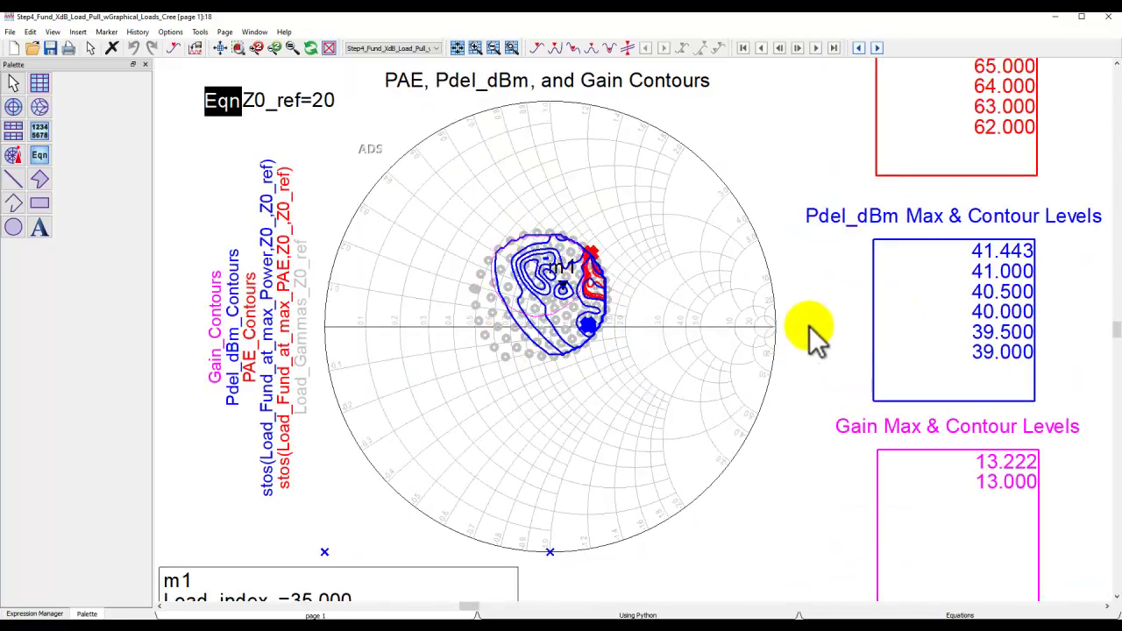
scroll(807, 333, down, 1)
scroll(723, 351, down, 1)
scroll(711, 364, down, 1)
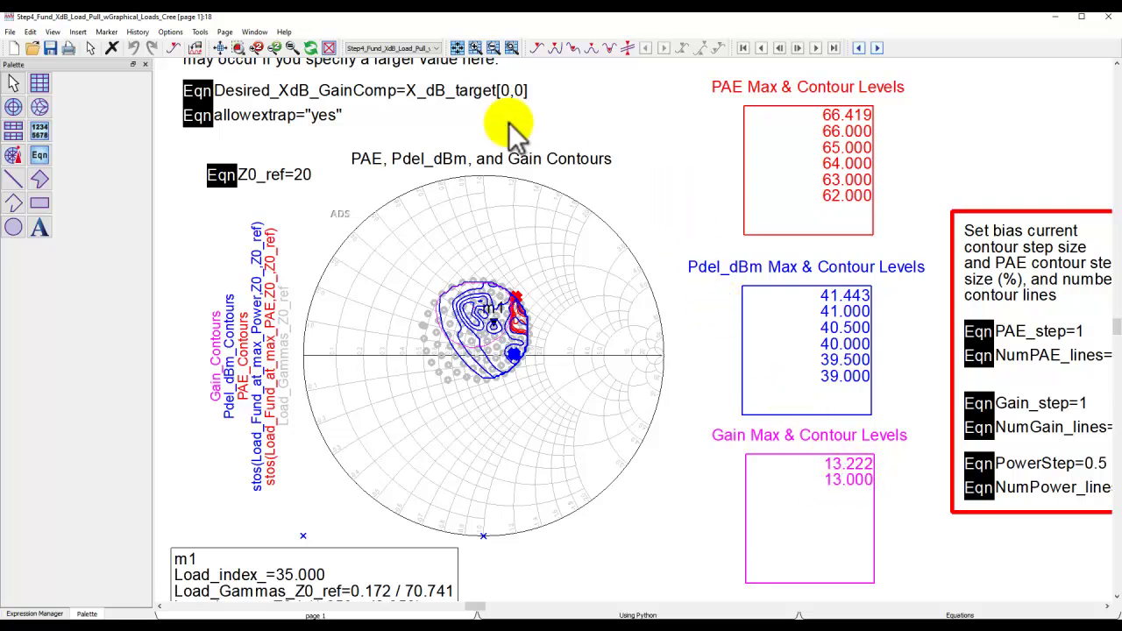
click(220, 48)
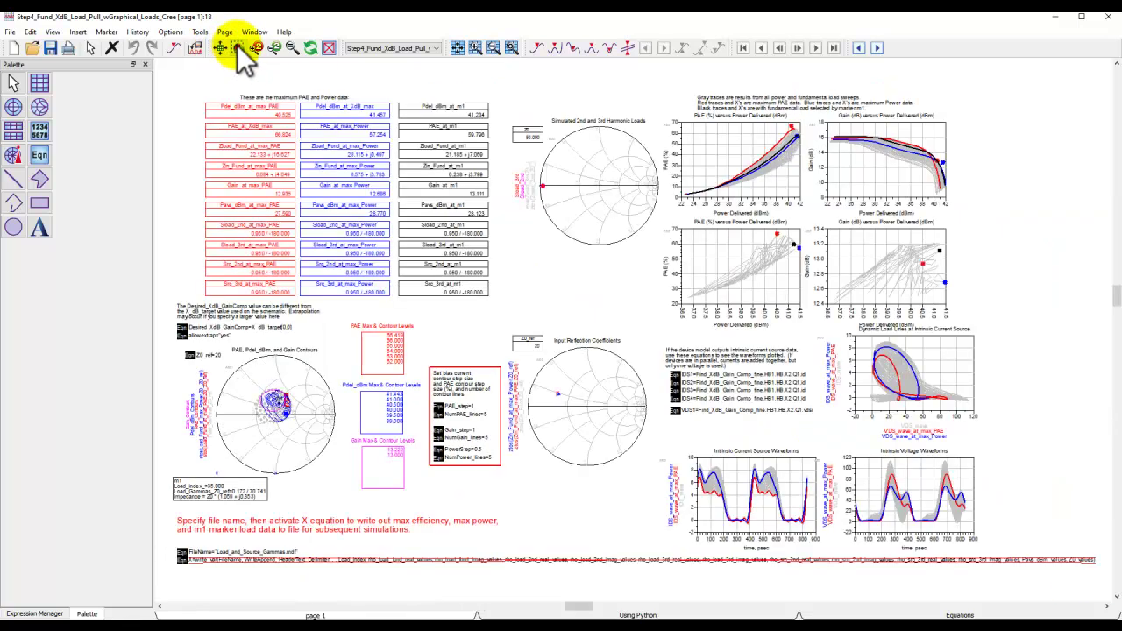
click(239, 48)
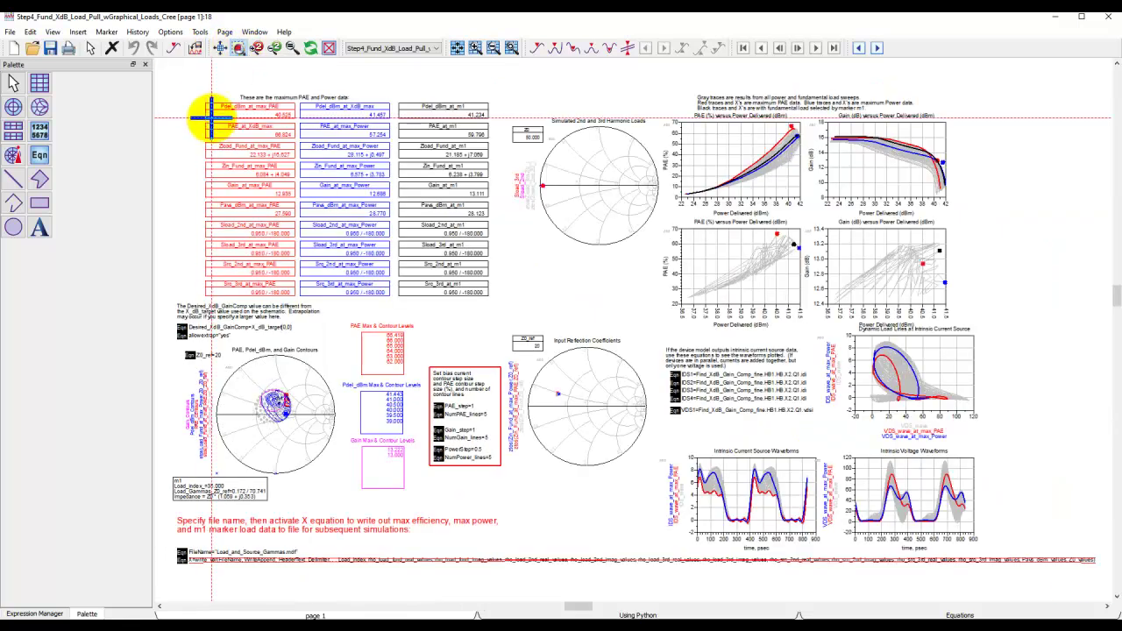
drag(201, 100, 395, 293)
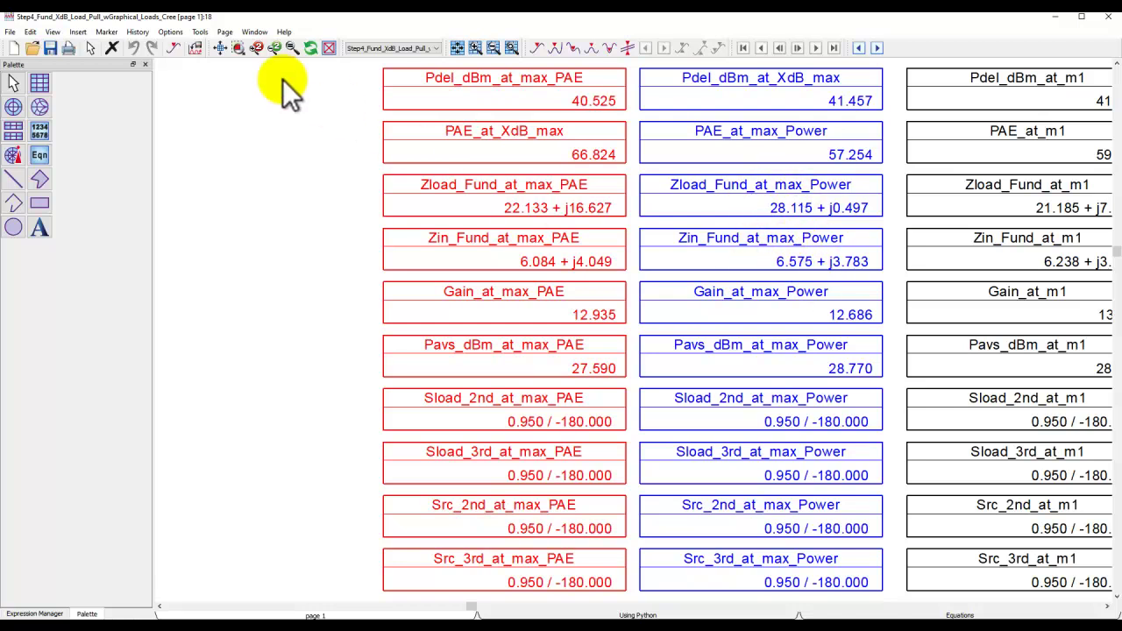
click(238, 47)
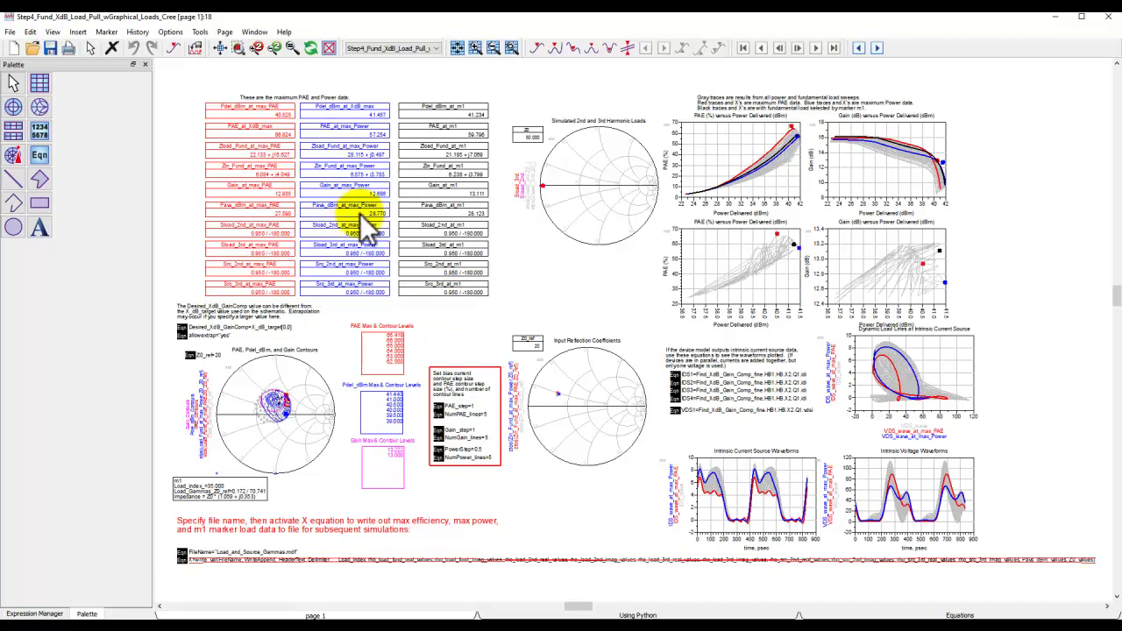
From the ADS Main window, collapse Step4 and open the Step5_Impedance_Match_Requirements schematic
mouse_move(702, 605)
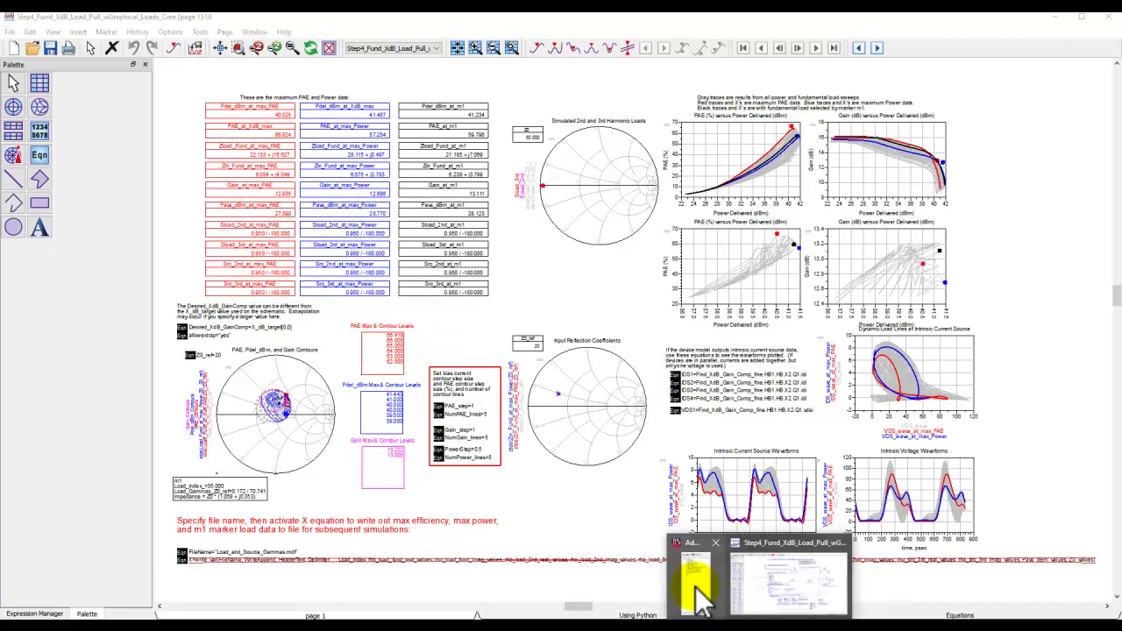
click(702, 570)
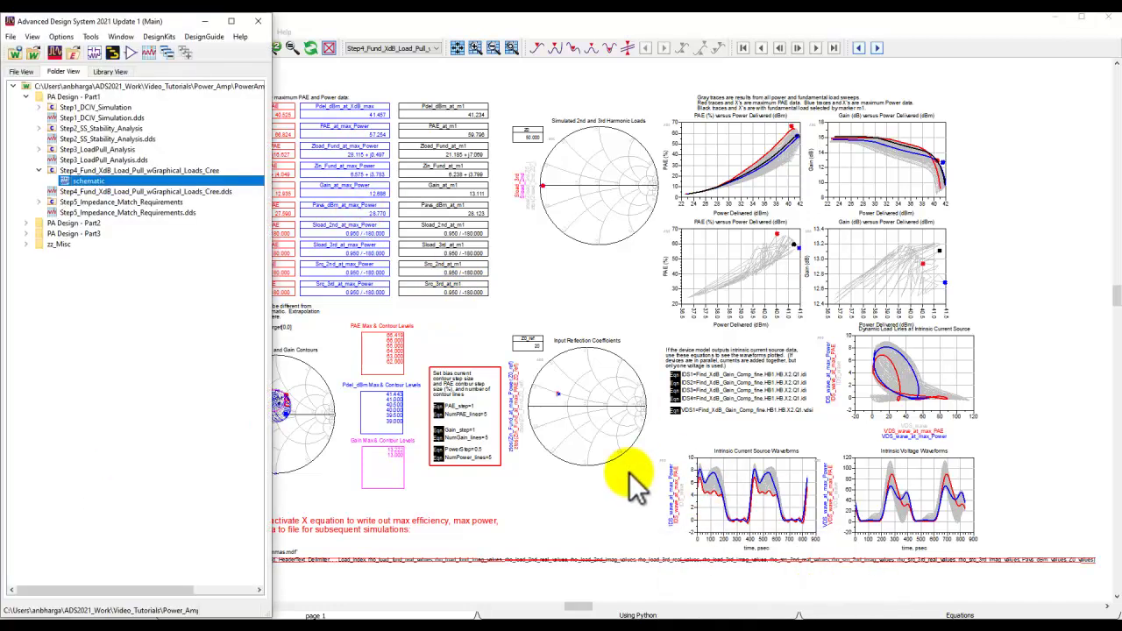
click(39, 170)
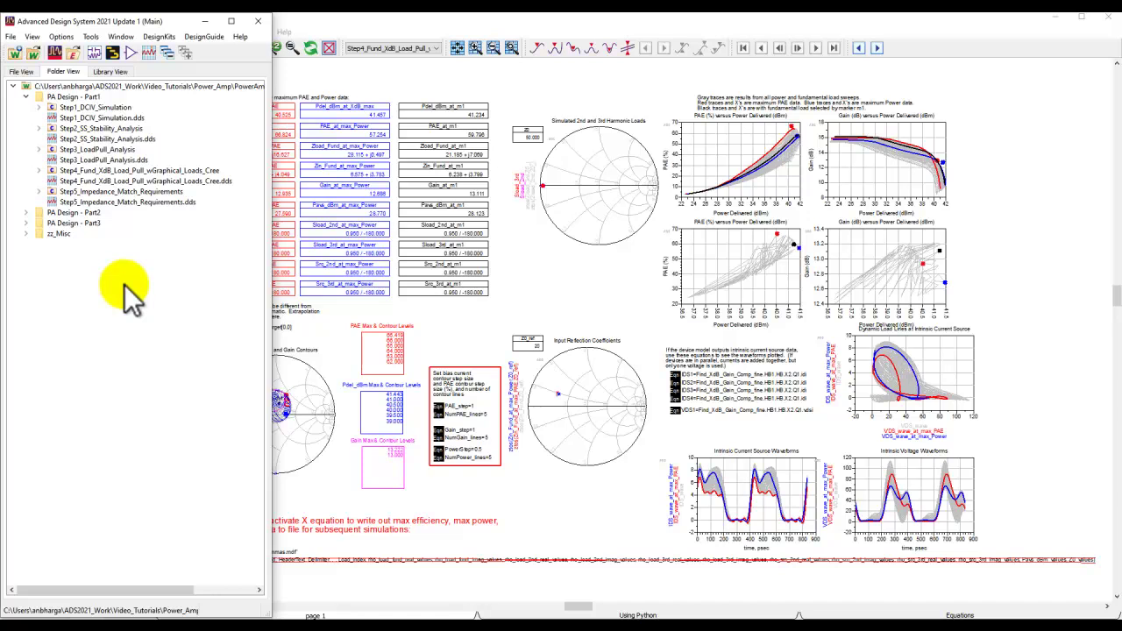
click(40, 191)
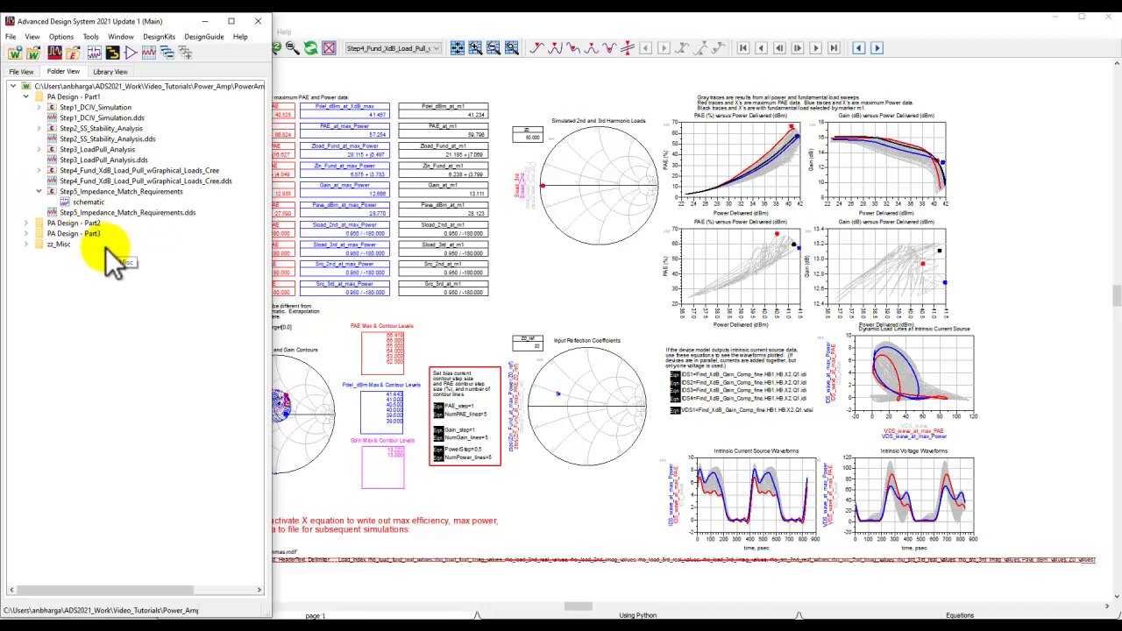
click(83, 203)
double_click(83, 203)
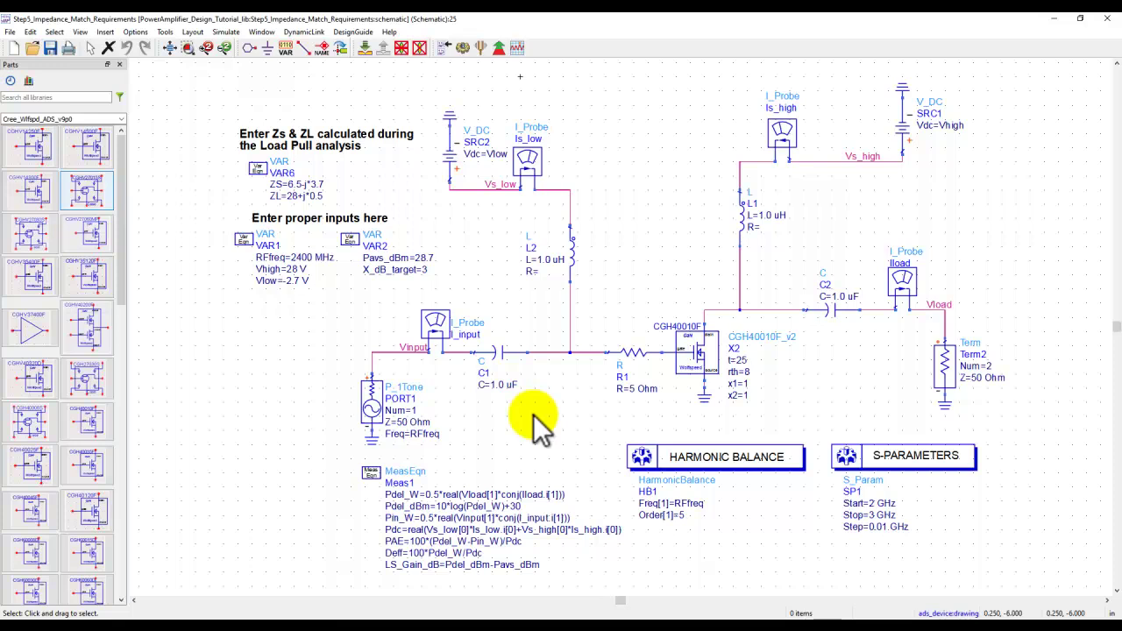
click(773, 459)
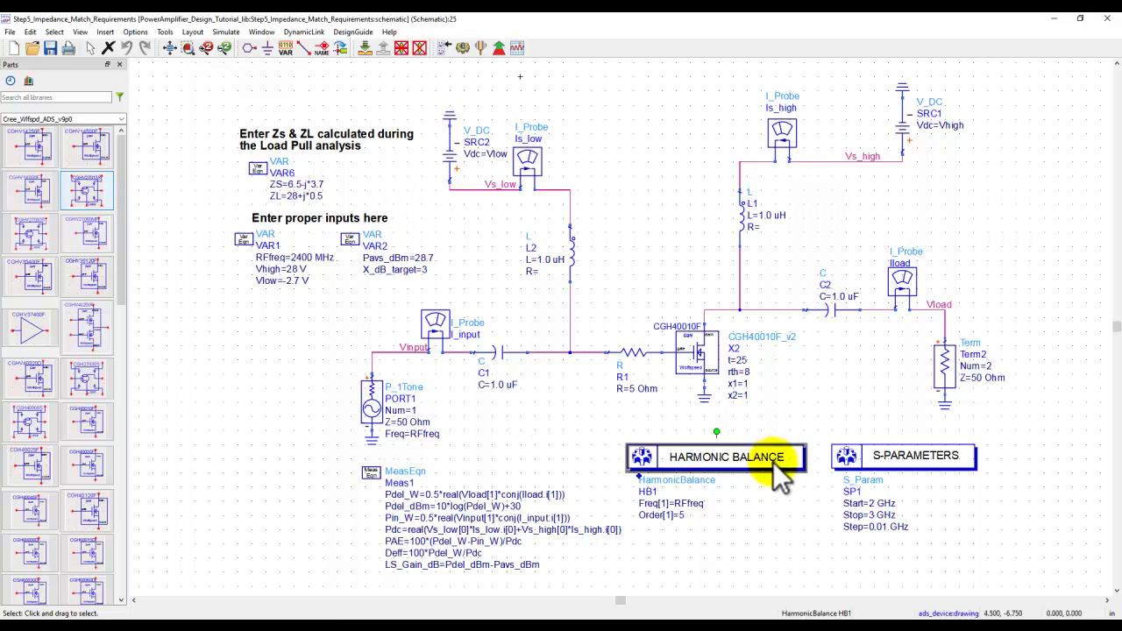
click(894, 468)
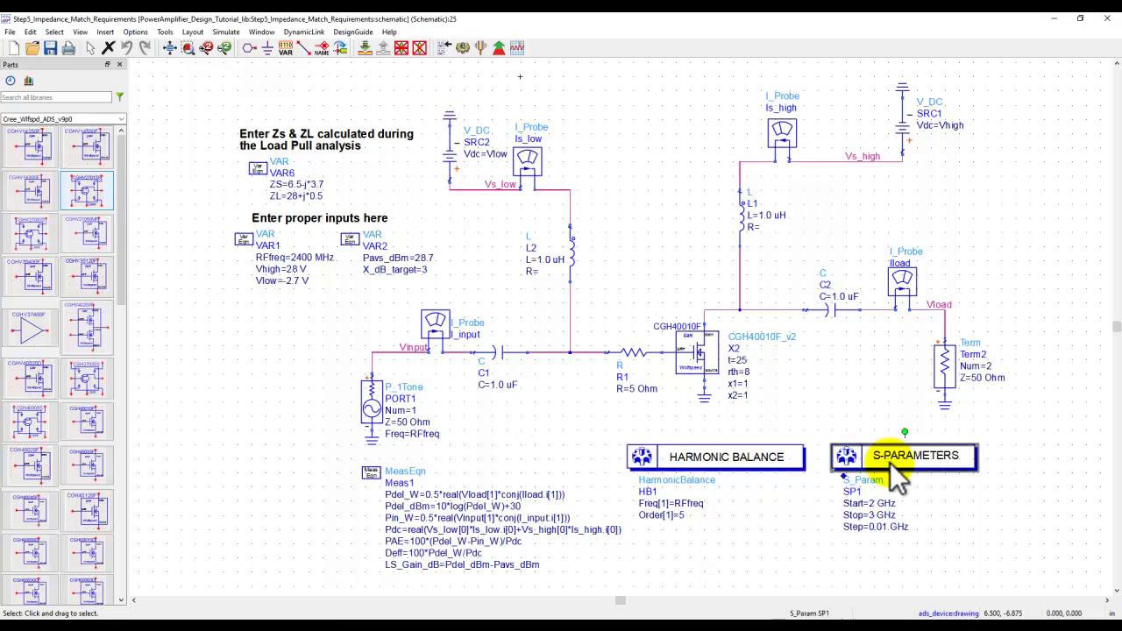
click(775, 518)
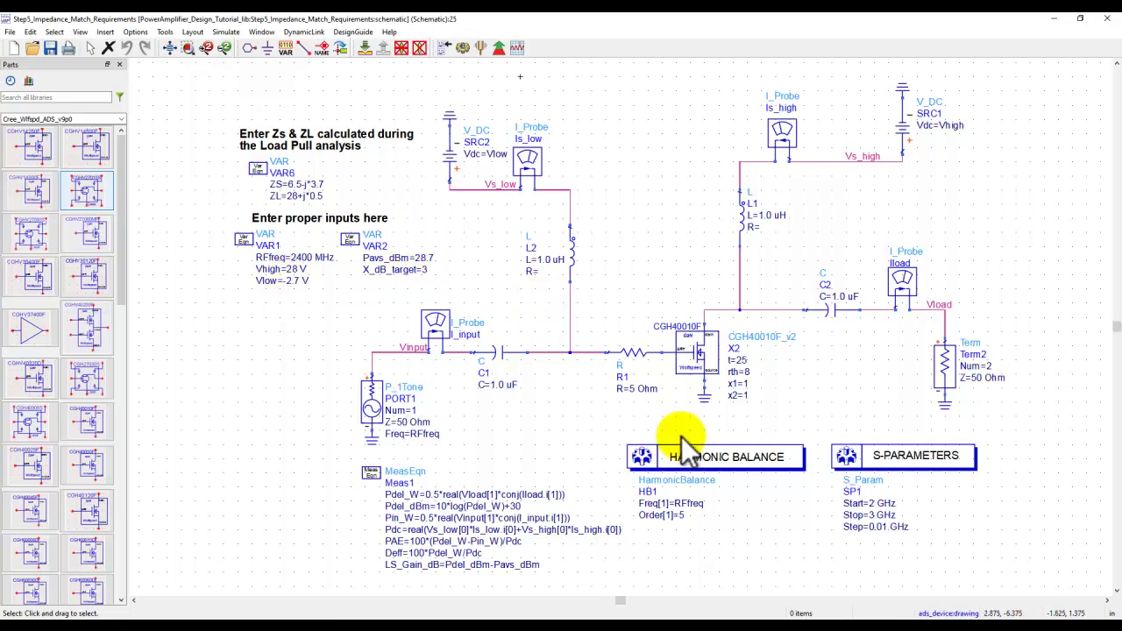
scroll(601, 313, up, 5)
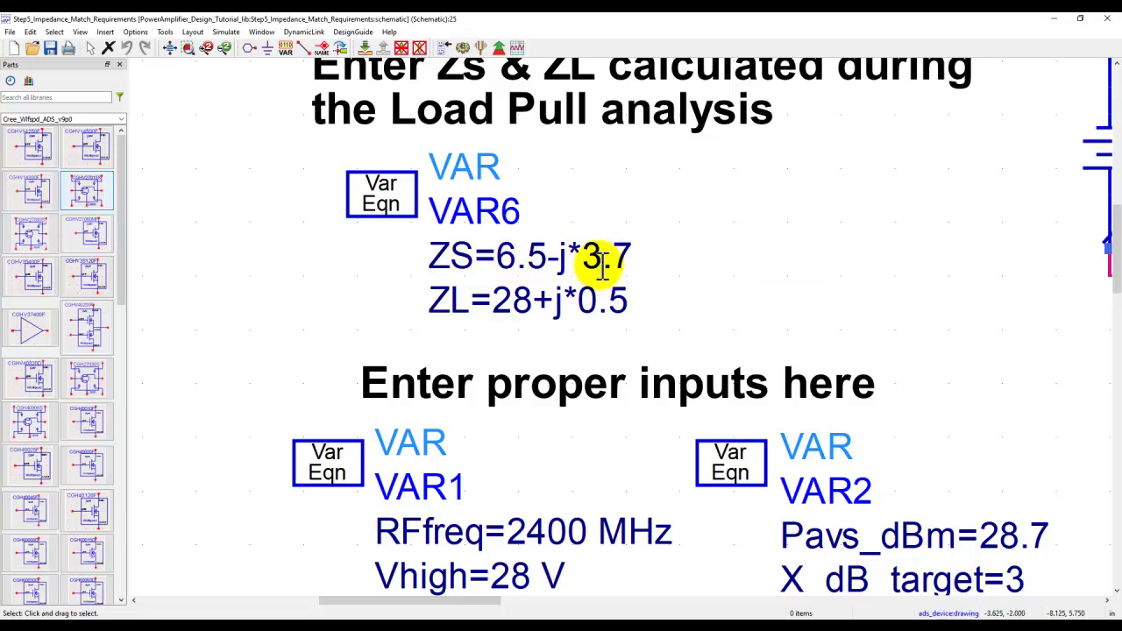
scroll(682, 383, down, 5)
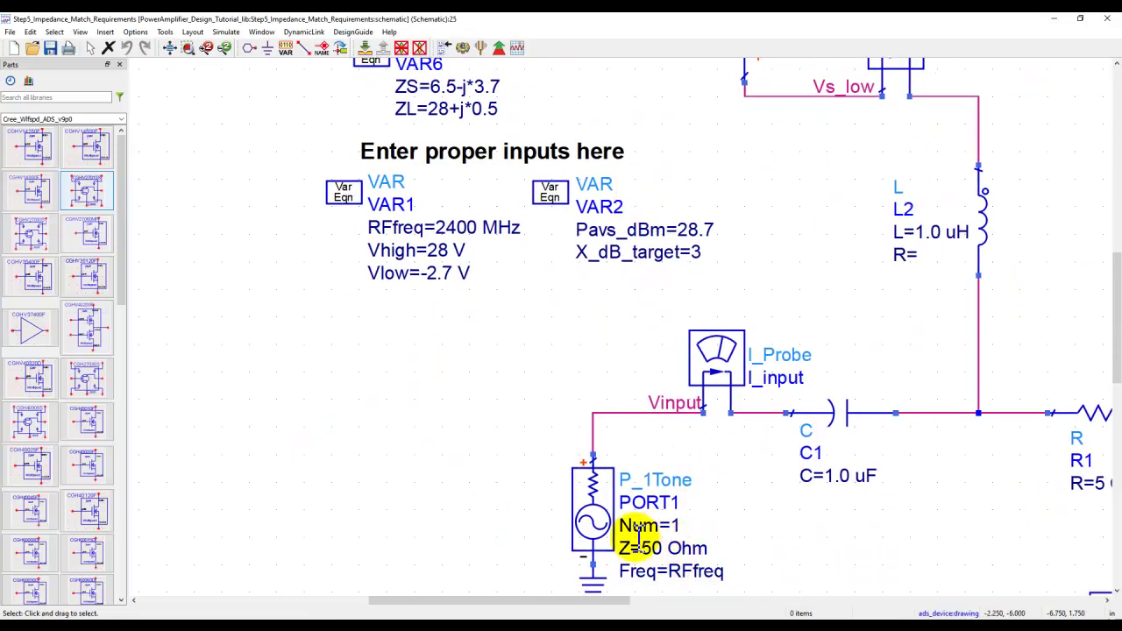
scroll(561, 296, up, 3)
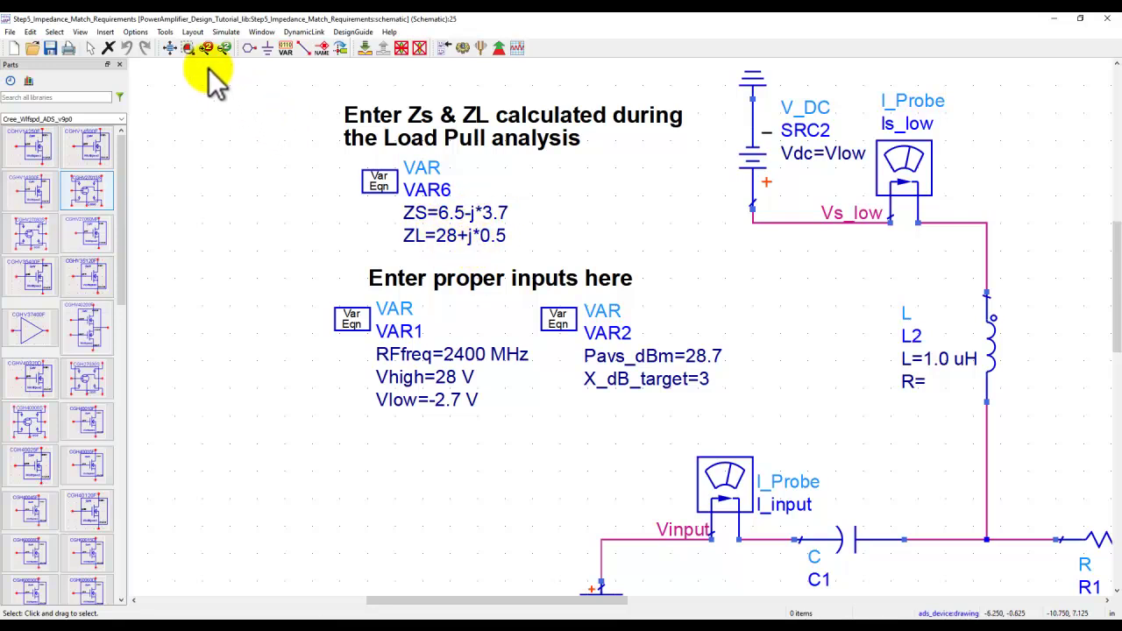
click(171, 48)
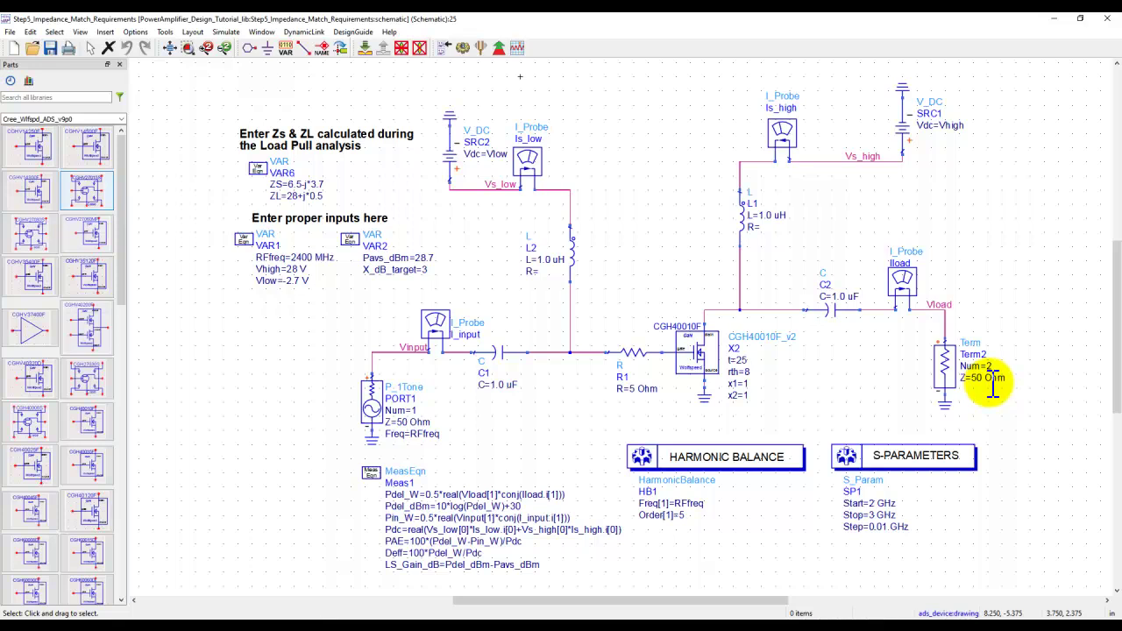
scroll(593, 372, up, 1)
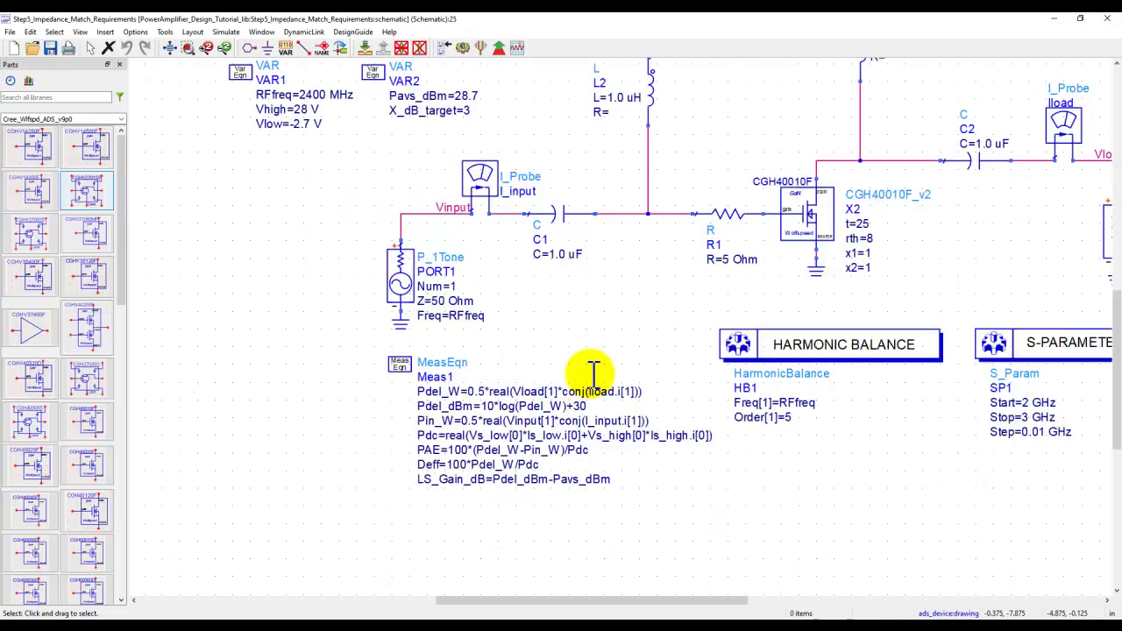
scroll(592, 373, up, 4)
scroll(498, 302, down, 1)
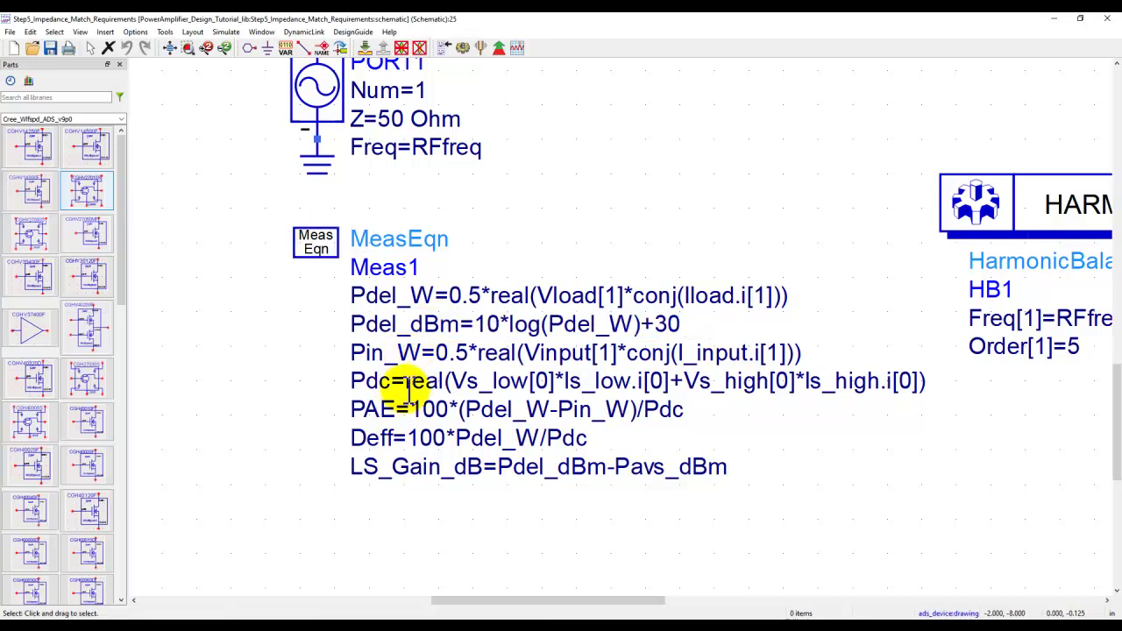
click(354, 409)
drag(351, 409, 398, 412)
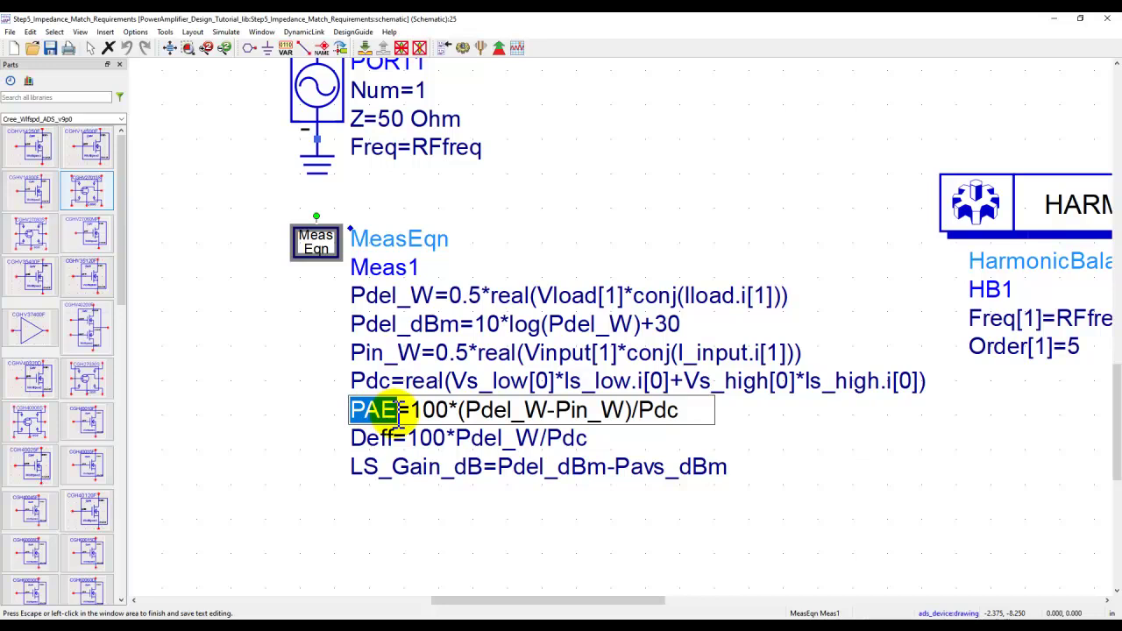
click(462, 436)
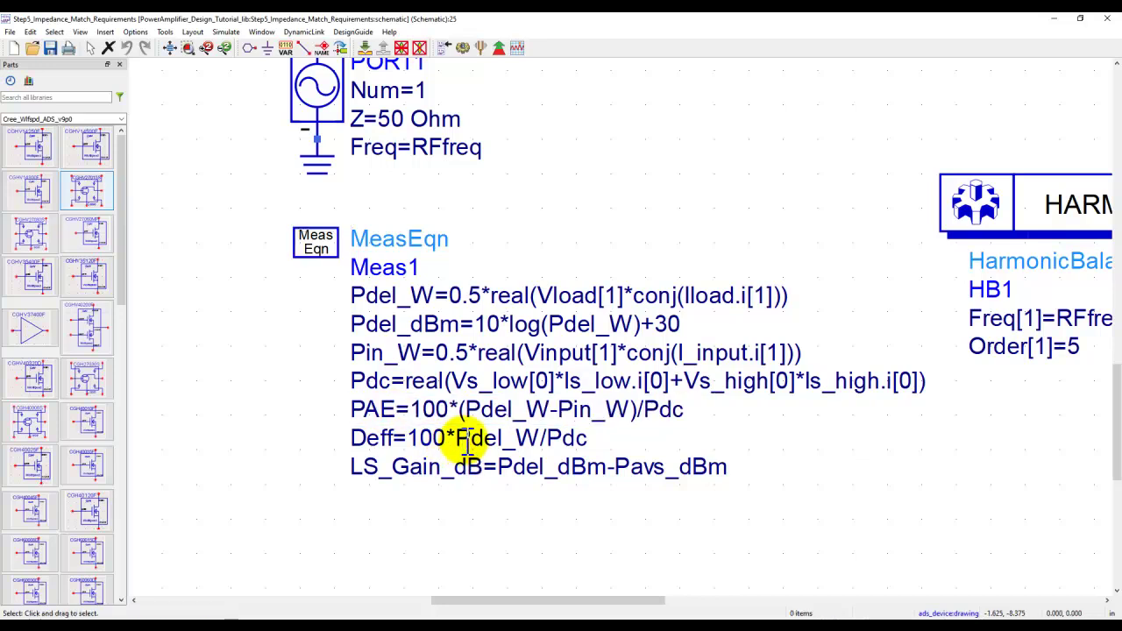
click(364, 438)
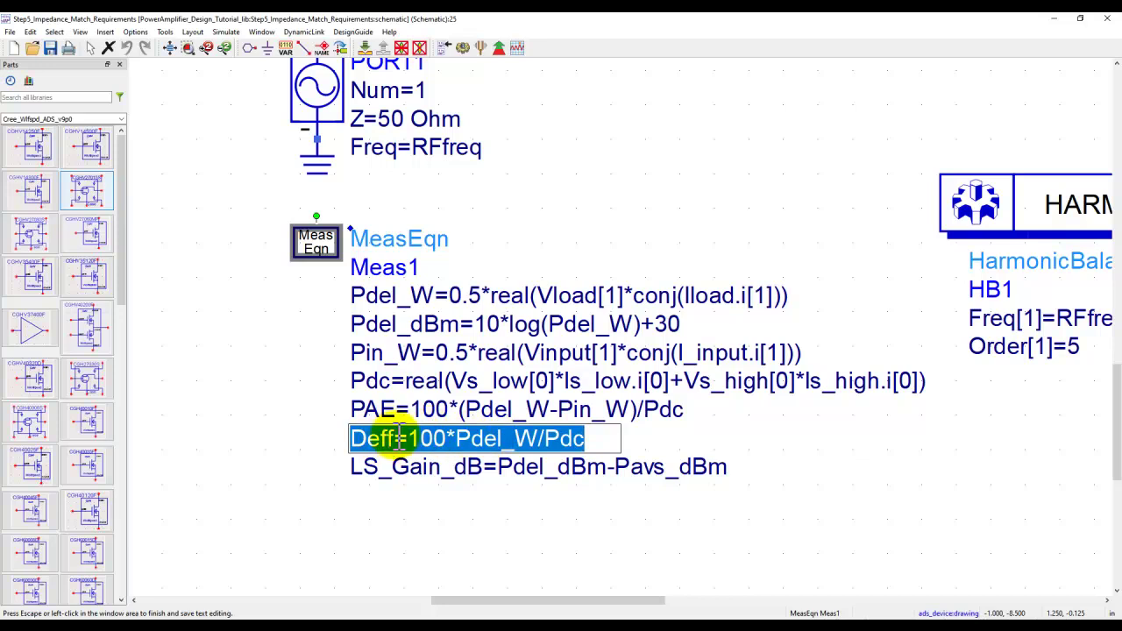
click(447, 518)
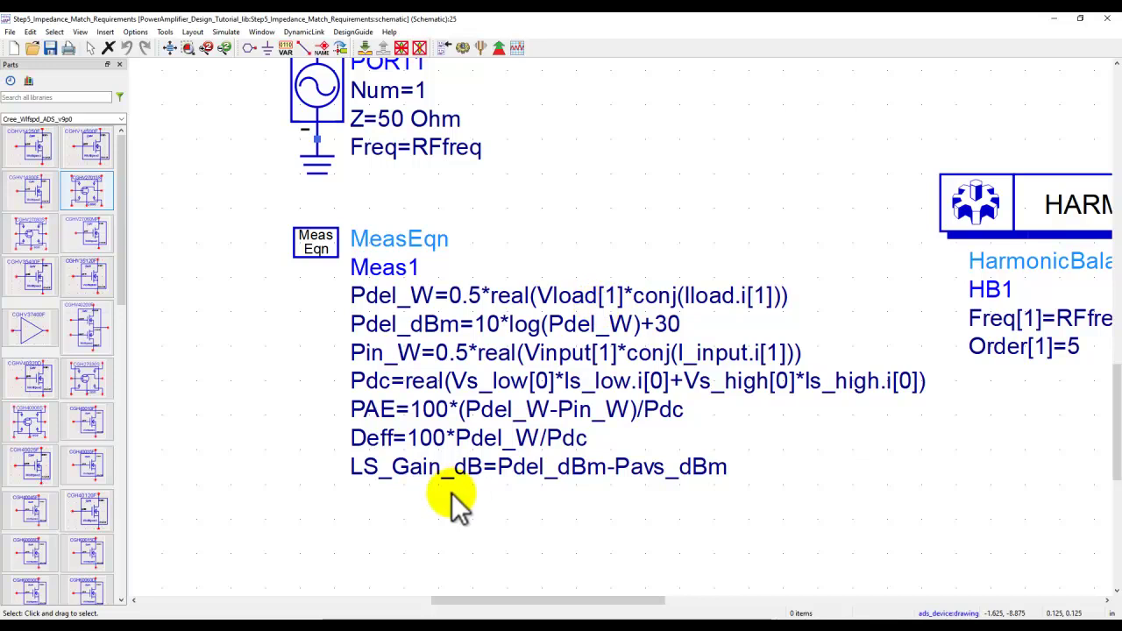
click(368, 469)
drag(359, 466, 479, 478)
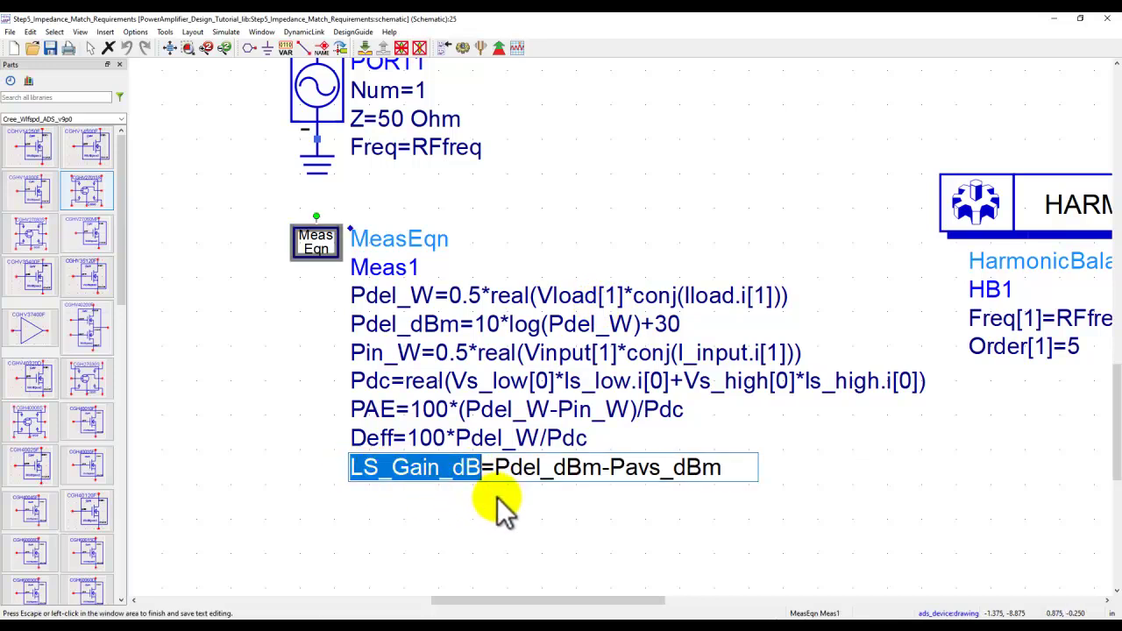
click(494, 516)
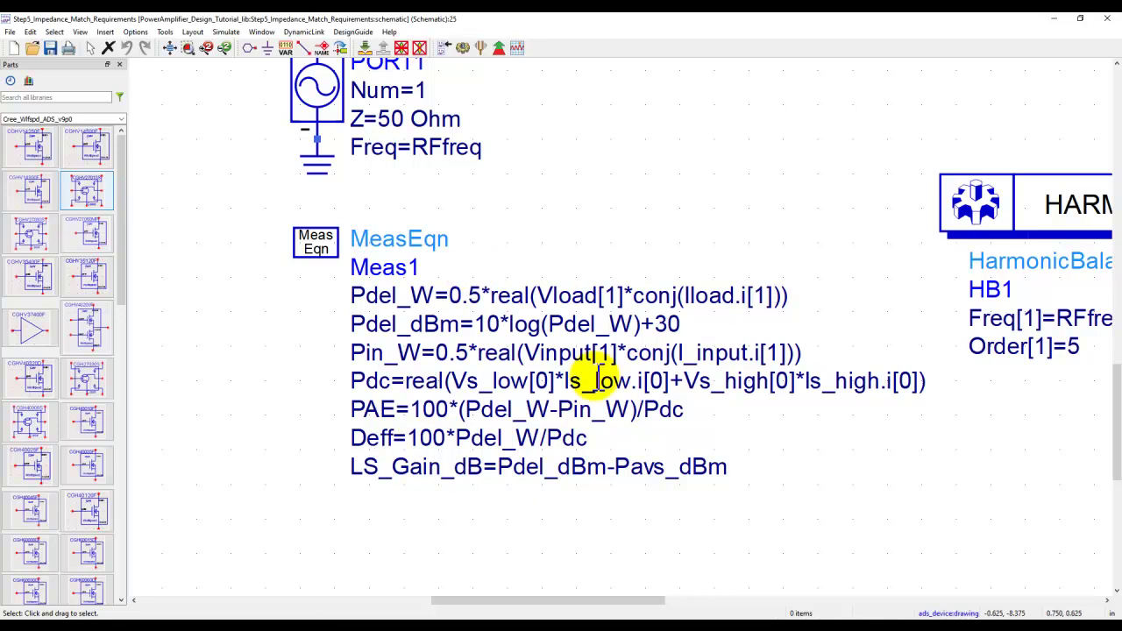
click(168, 49)
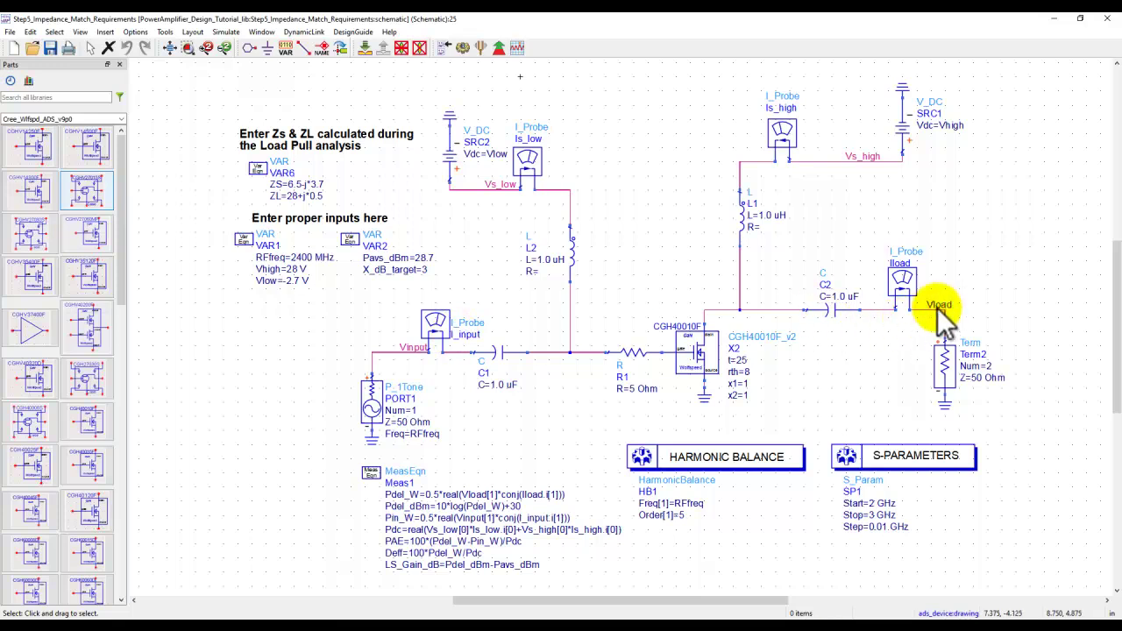
Simulate Step5: 38.045 dBm delivered power, 39.601% PAE, 9.345 dB gain
click(461, 49)
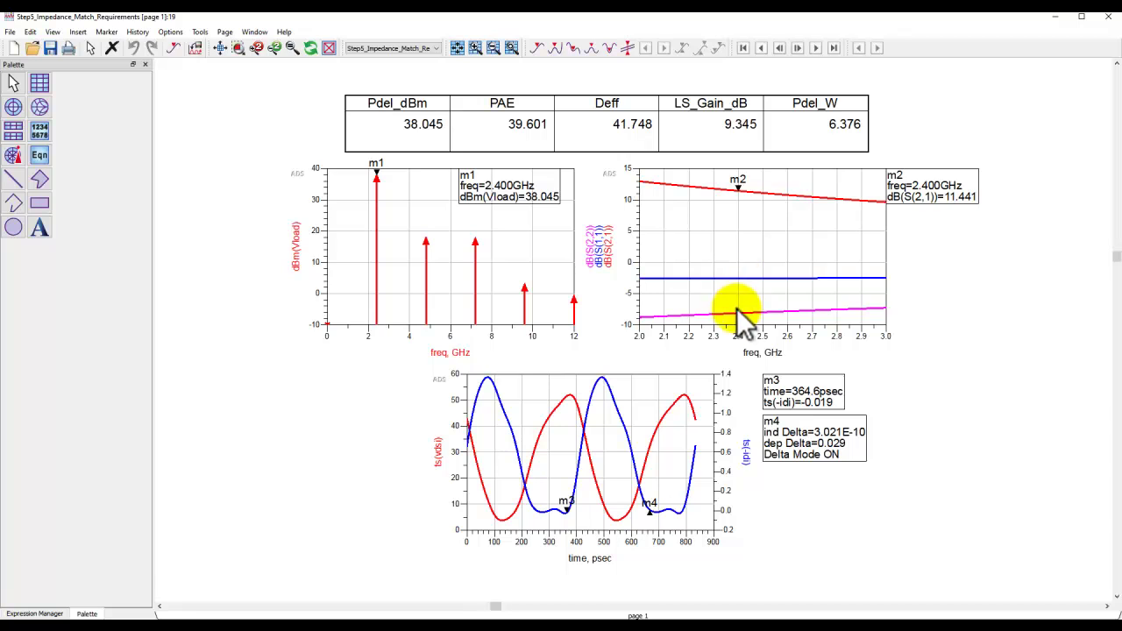
Zoom in and out on the drain voltage and current waveforms, then return to the Step5 schematic
scroll(693, 401, down, 3)
ctrl+scroll(644, 371, up, 3)
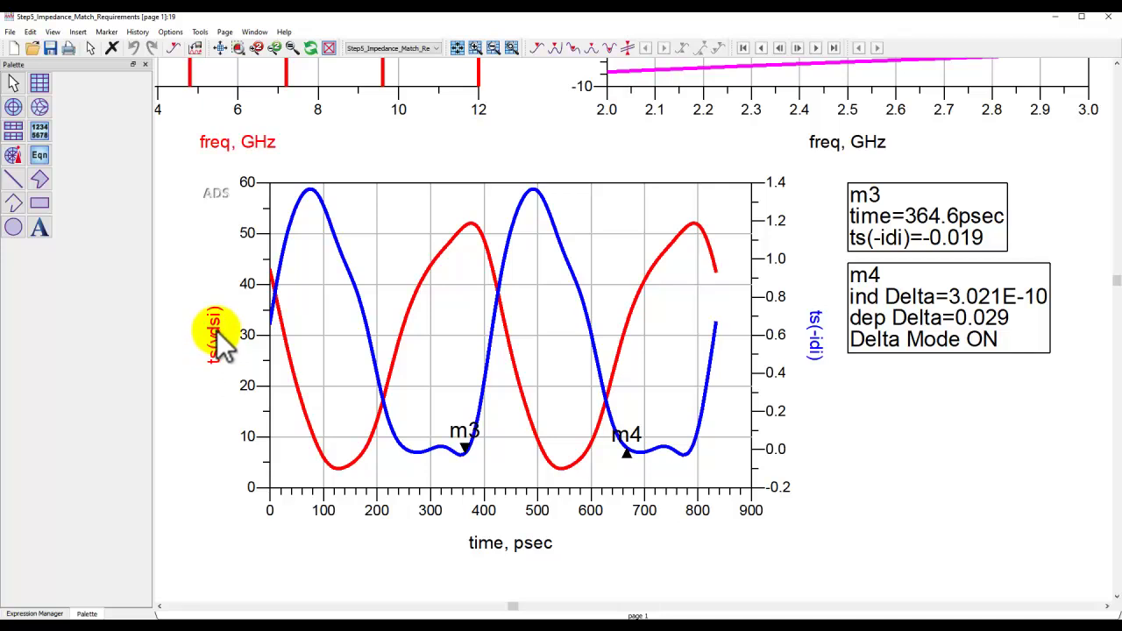
ctrl+scroll(596, 329, down, 3)
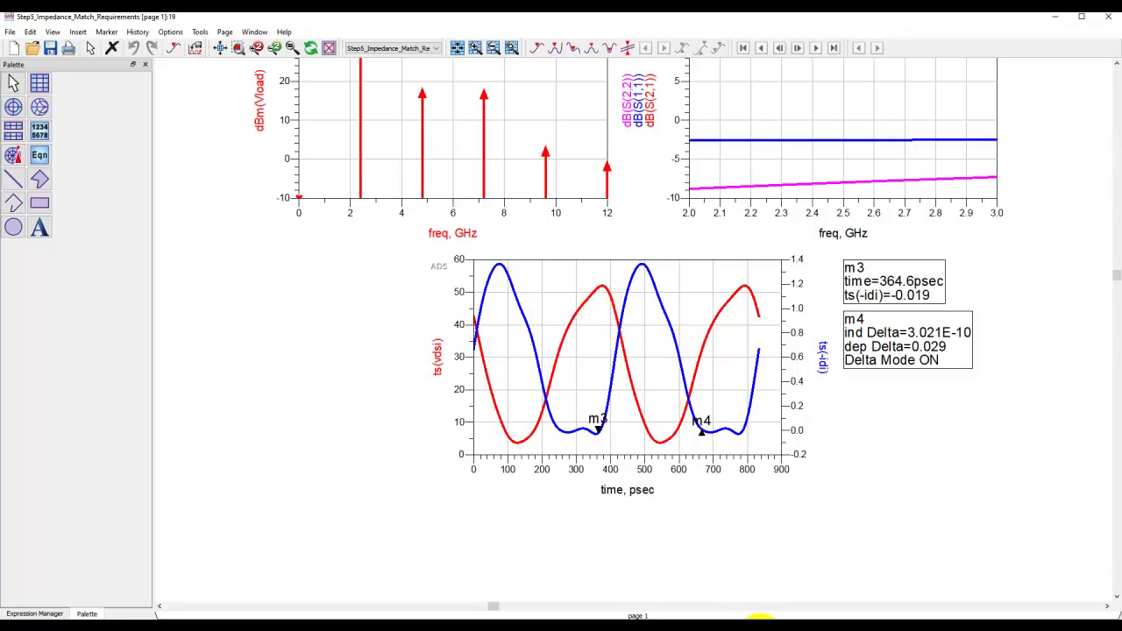
click(787, 615)
click(827, 594)
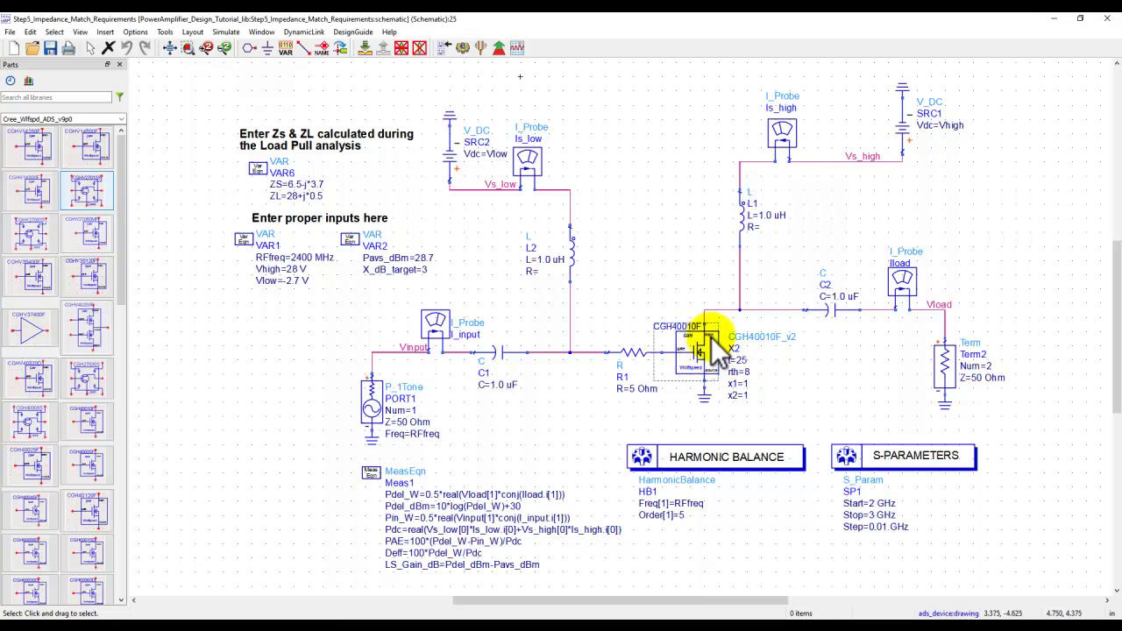
mouse_move(877, 620)
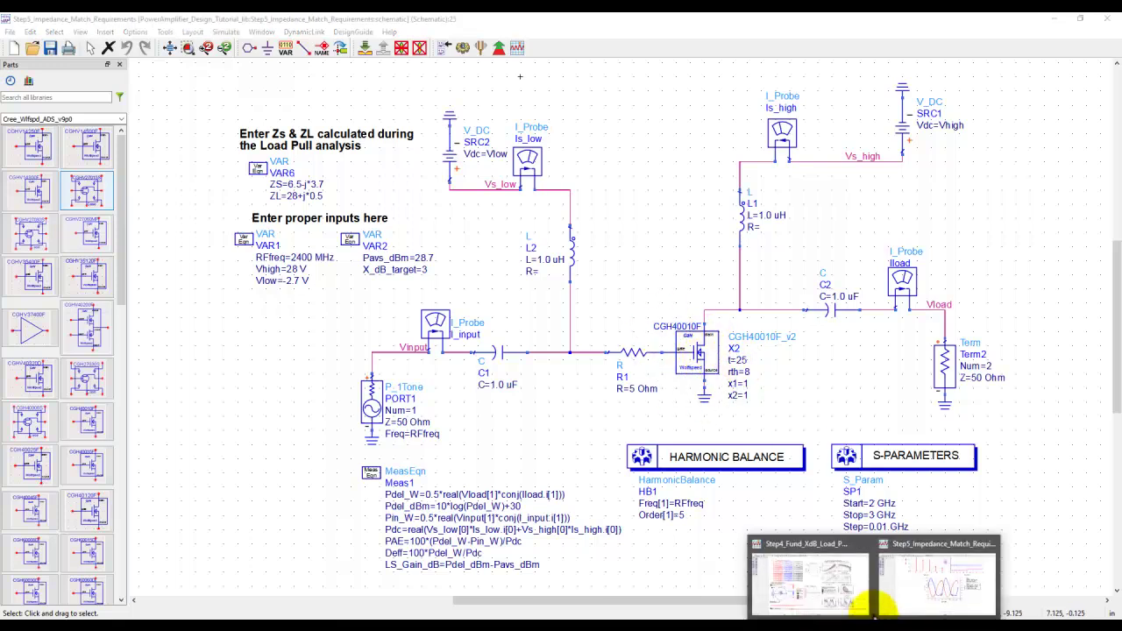
click(914, 594)
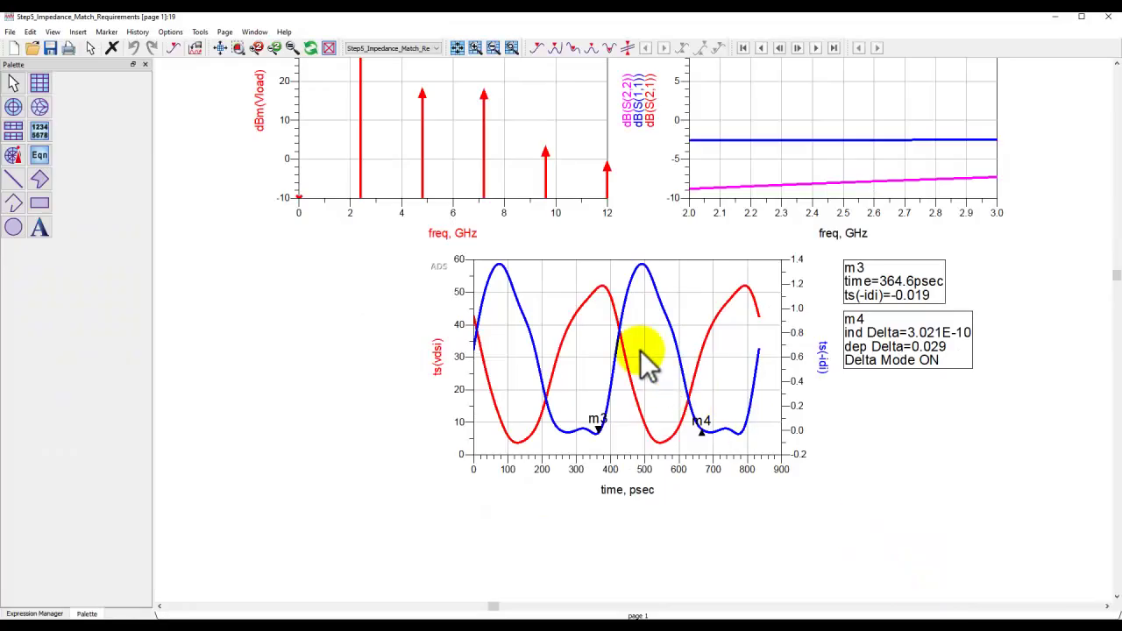
double_click(664, 377)
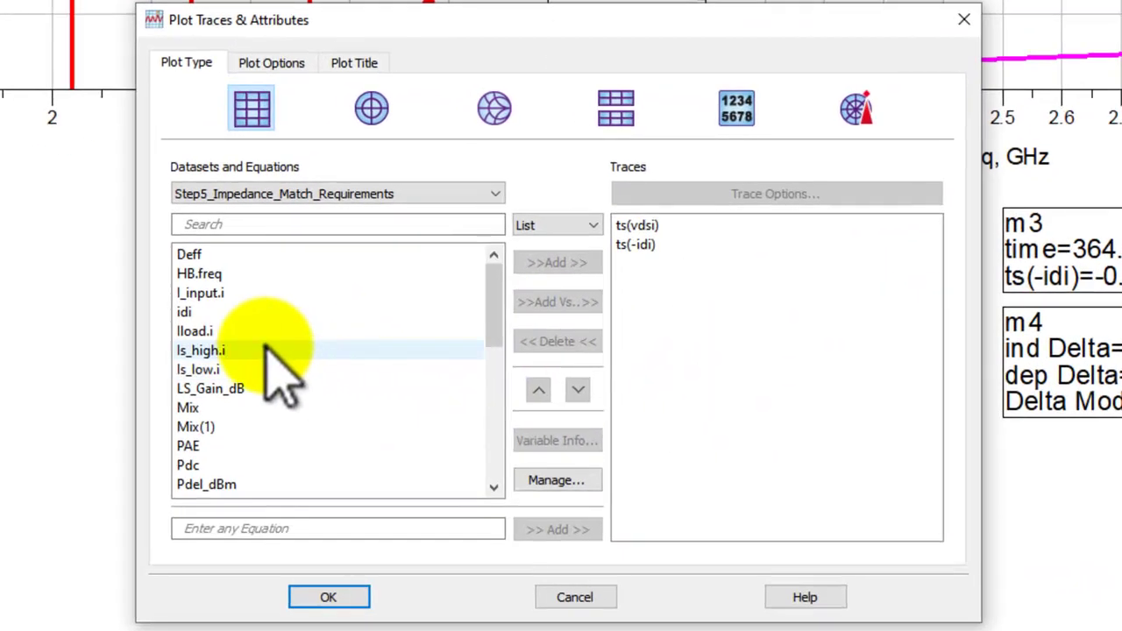
click(181, 314)
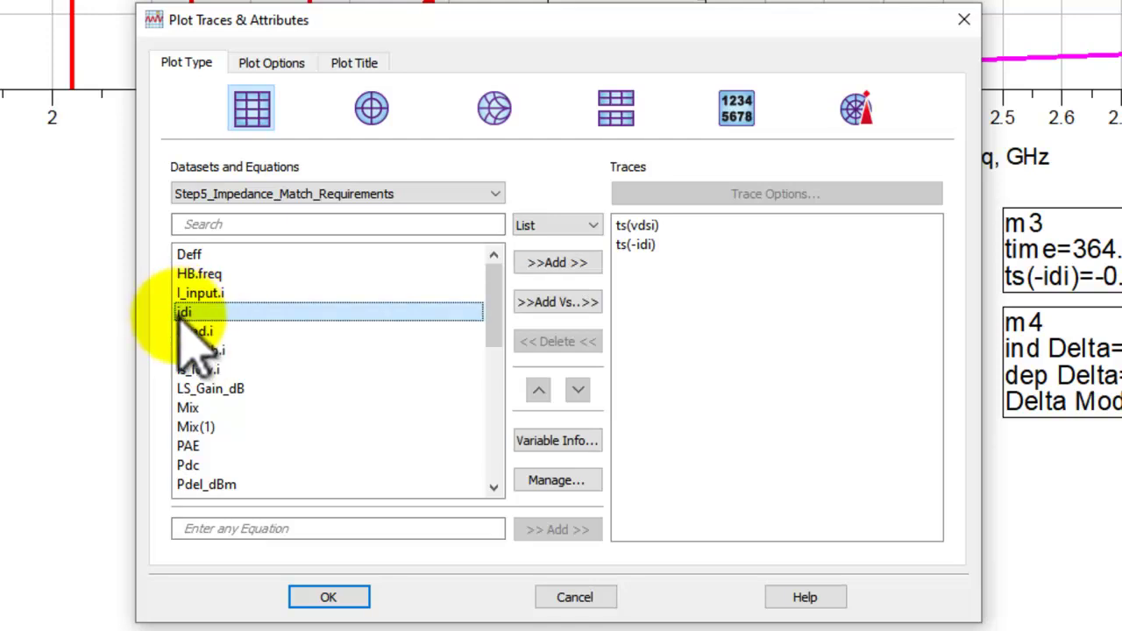
scroll(250, 337, down, 7)
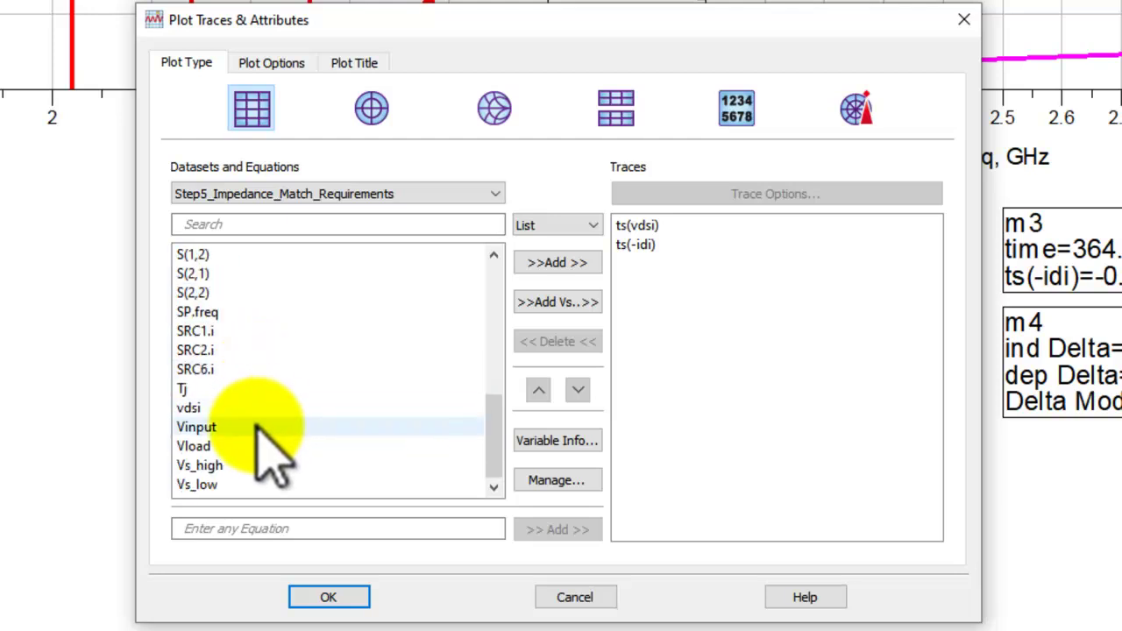
click(204, 414)
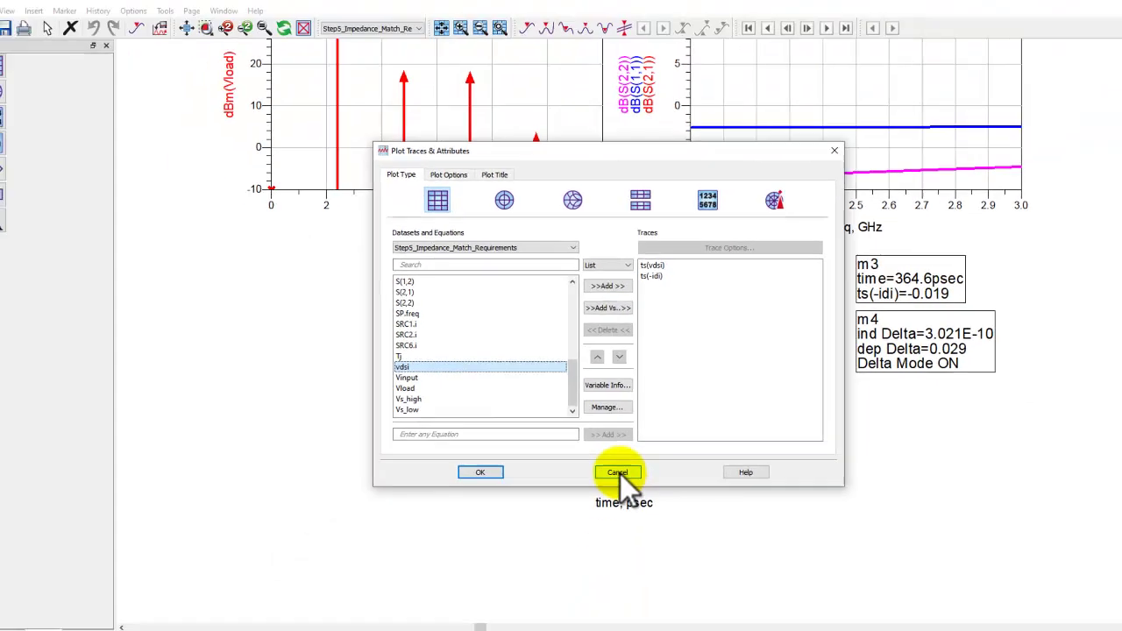
click(576, 597)
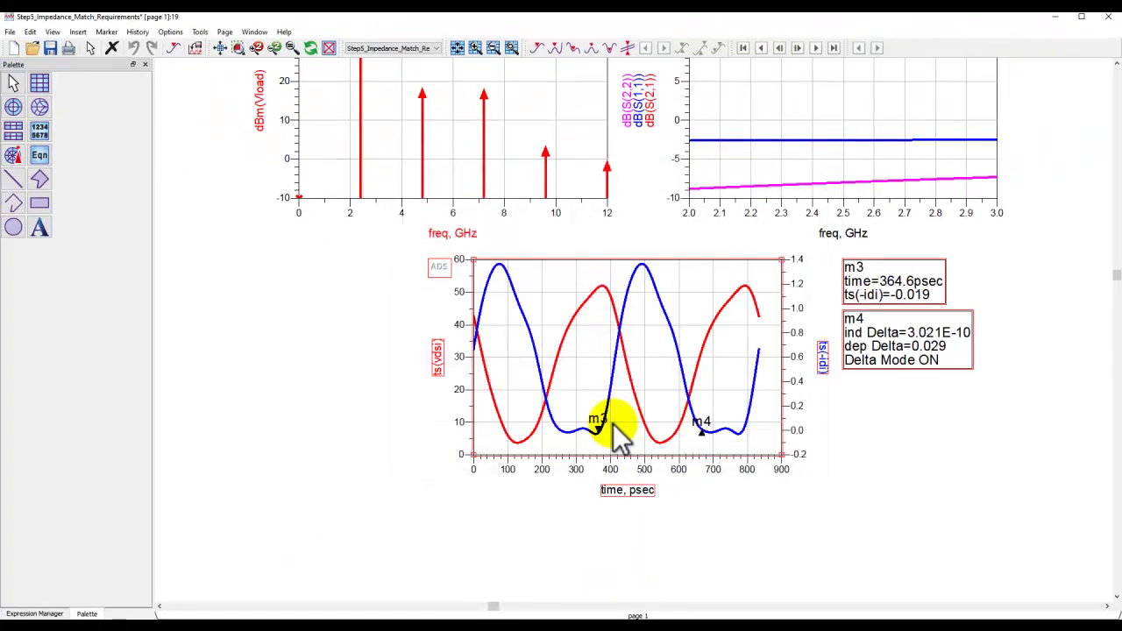
Fit the whole results page into view, then bring up the Step5 schematic window
click(221, 48)
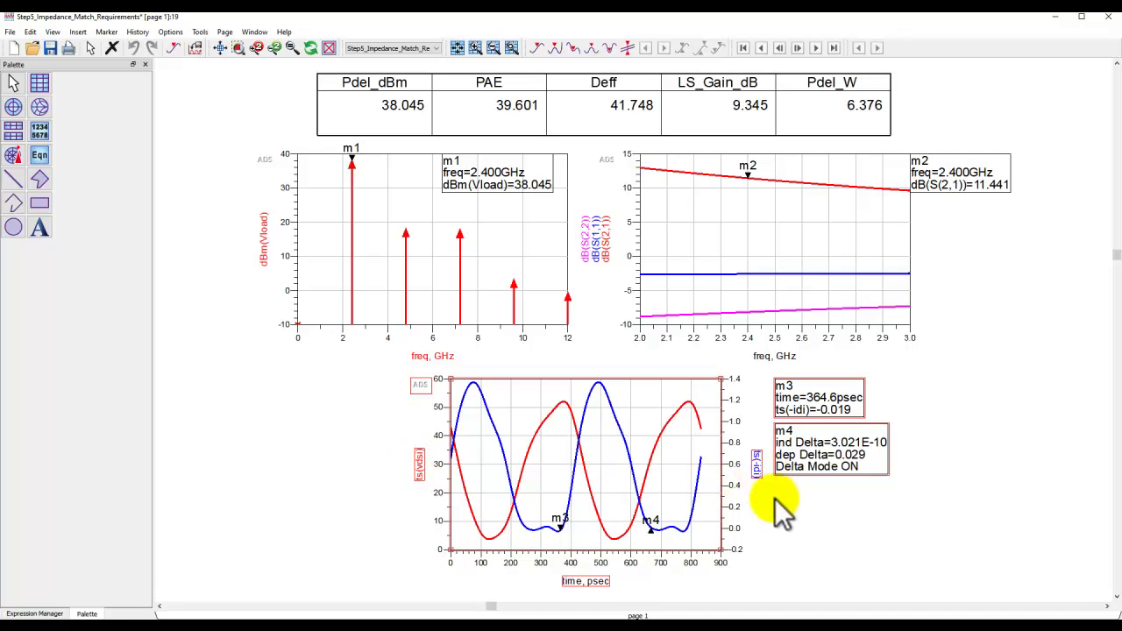
click(745, 619)
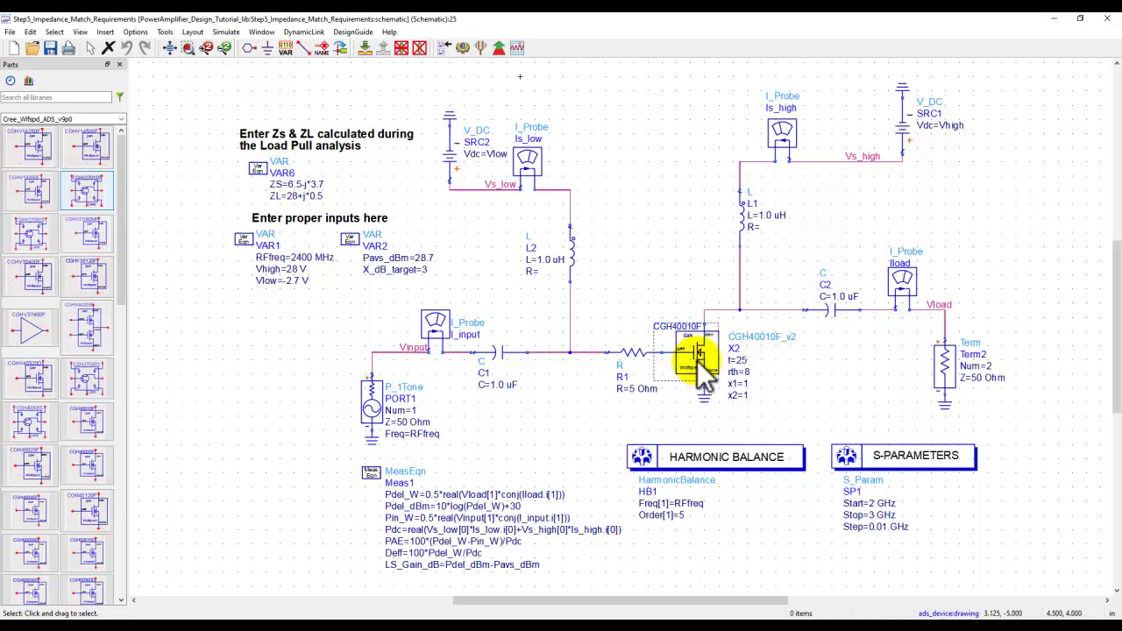
click(1054, 18)
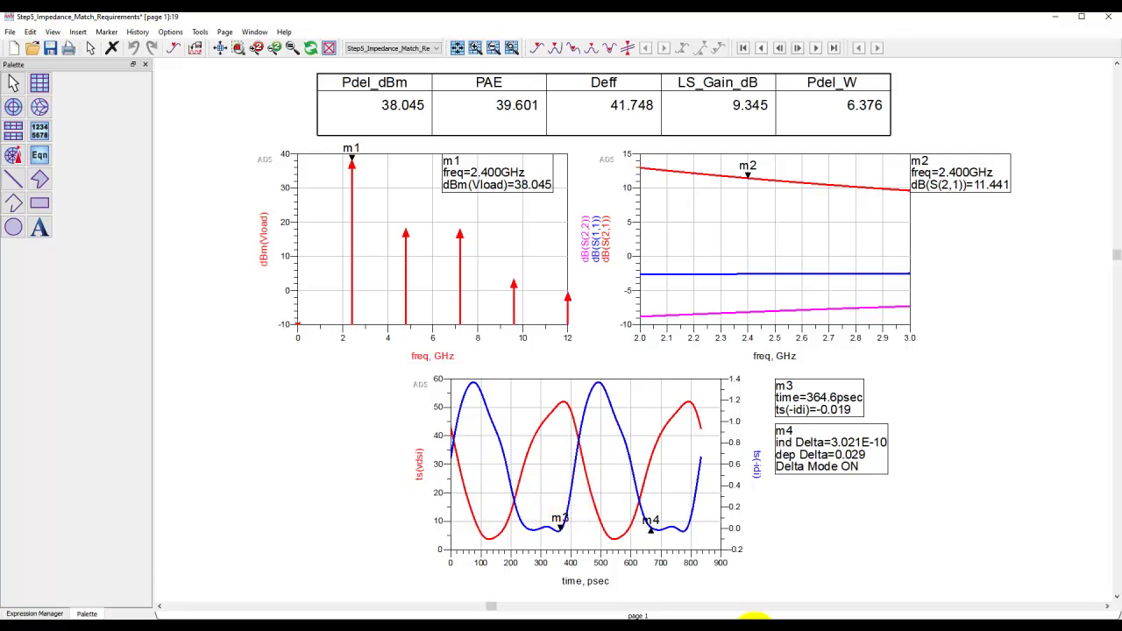
click(754, 618)
click(855, 596)
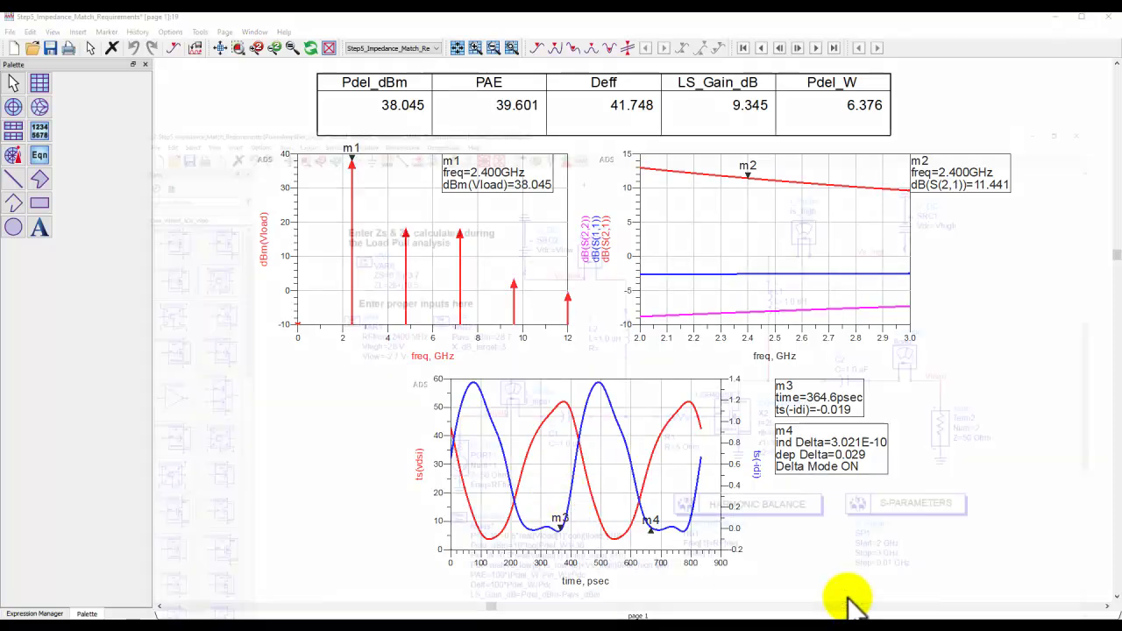
Change the Term2 load impedance from 50 Ohm to Z=ZL
double_click(978, 378)
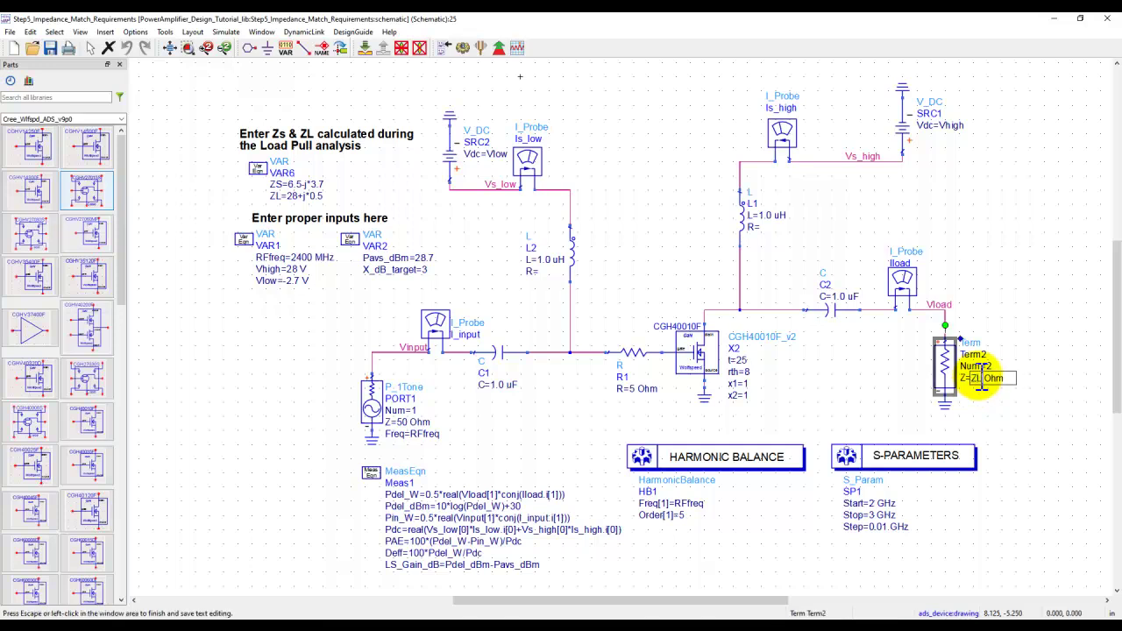
text(ZL)
click(919, 388)
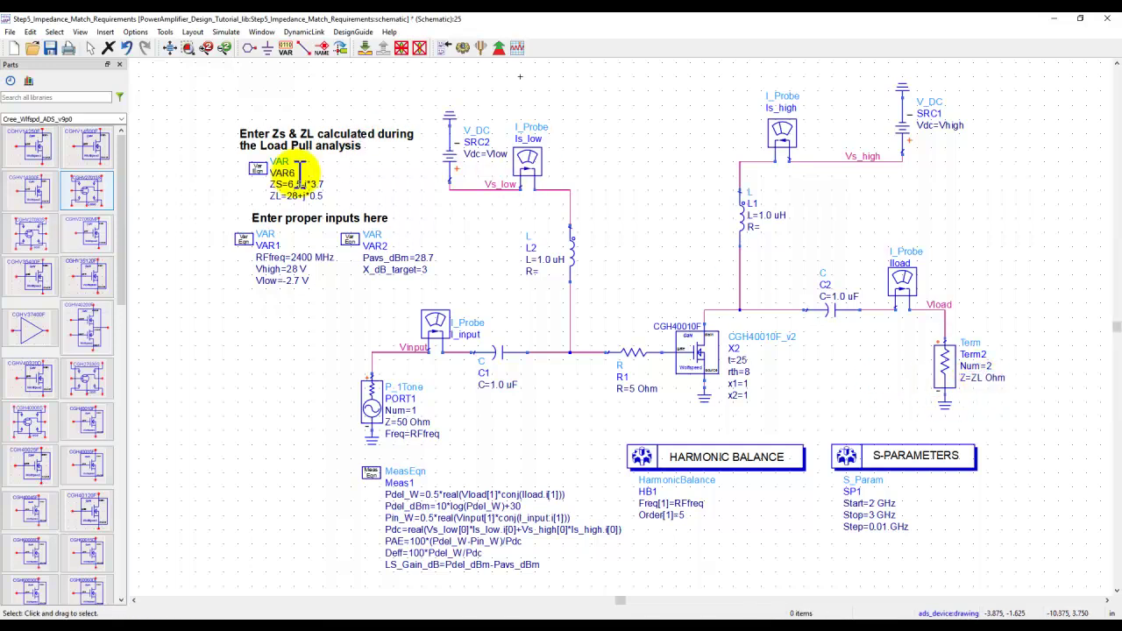
Change the PORT1 source impedance from 50 Ohm to Z=ZS
double_click(400, 424)
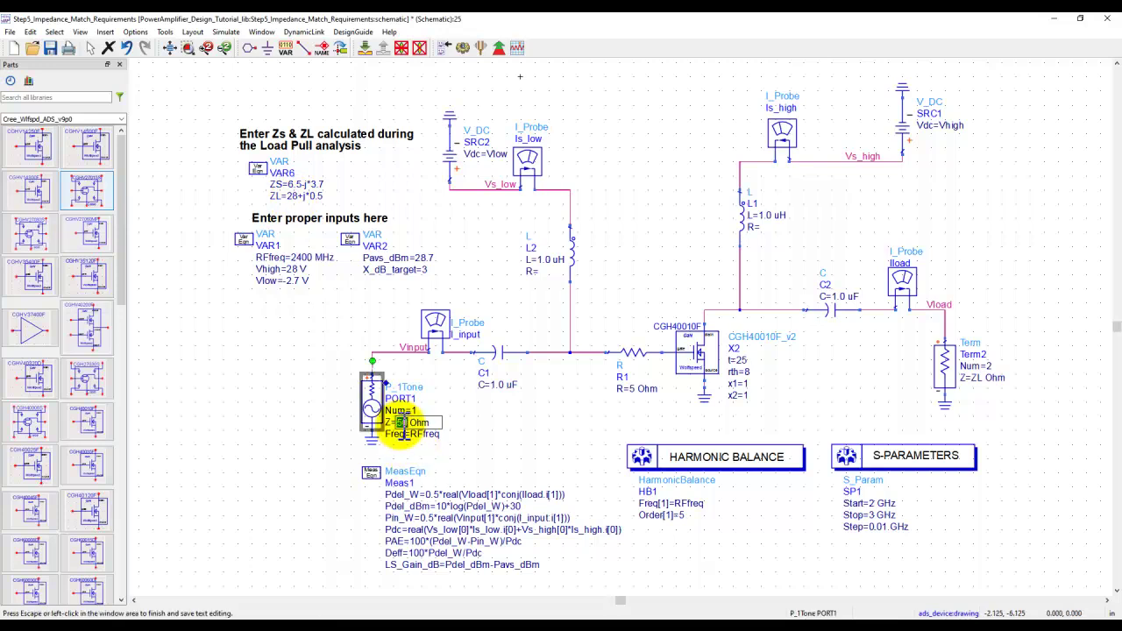
text(ZS)
click(284, 371)
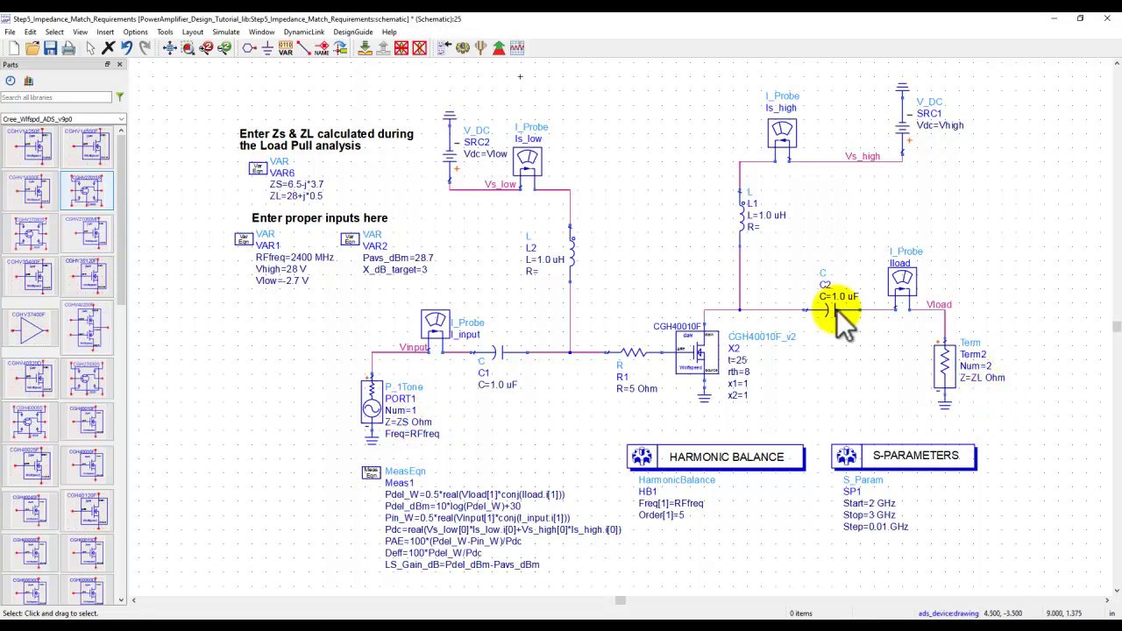
Re-simulate with ZS/ZL terminations, reaching 41.255 dBm output, 56.840 PAE and 12.555 dB gain
click(462, 47)
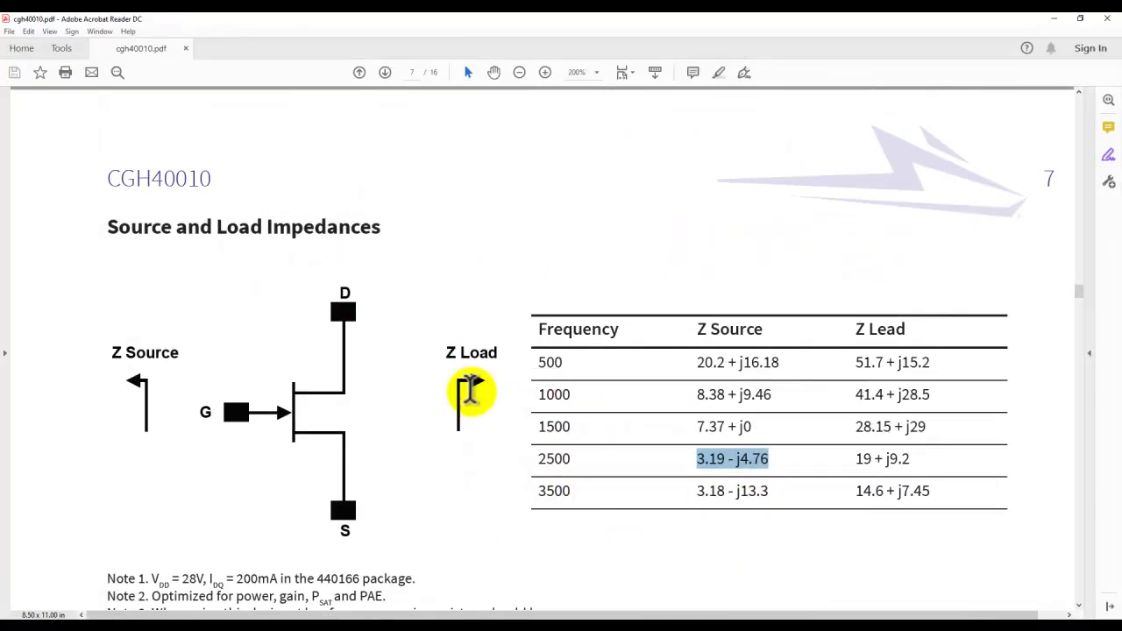
Highlight the datasheet's 13 W typical PSAT and compare it with the simulated 41.255 dBm delivered power
drag(1079, 292, 1085, 132)
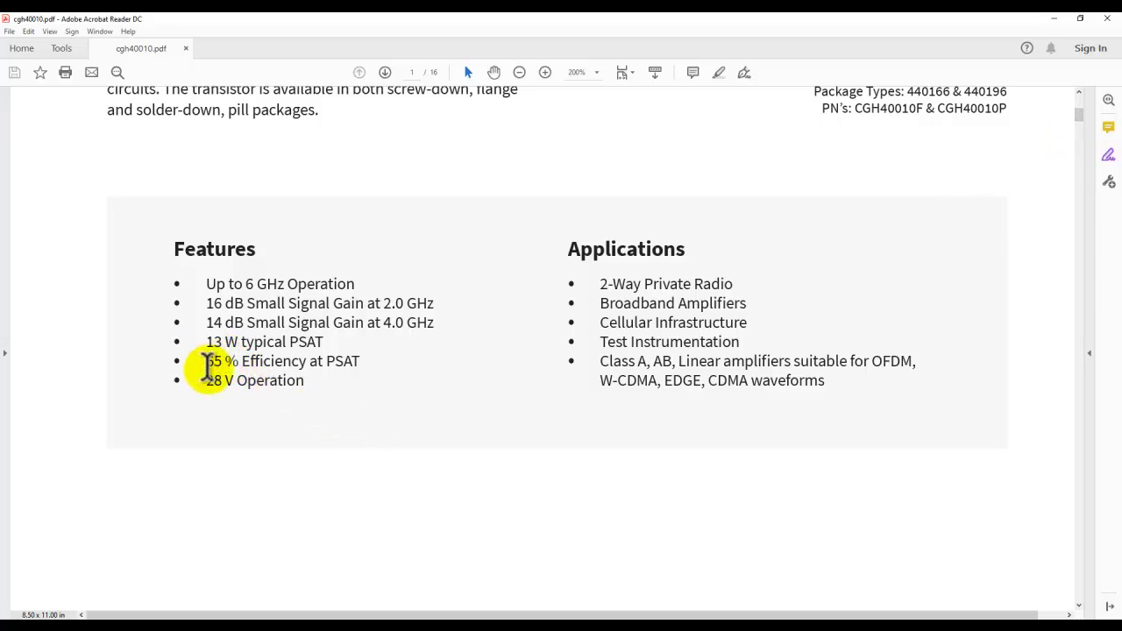
click(1056, 19)
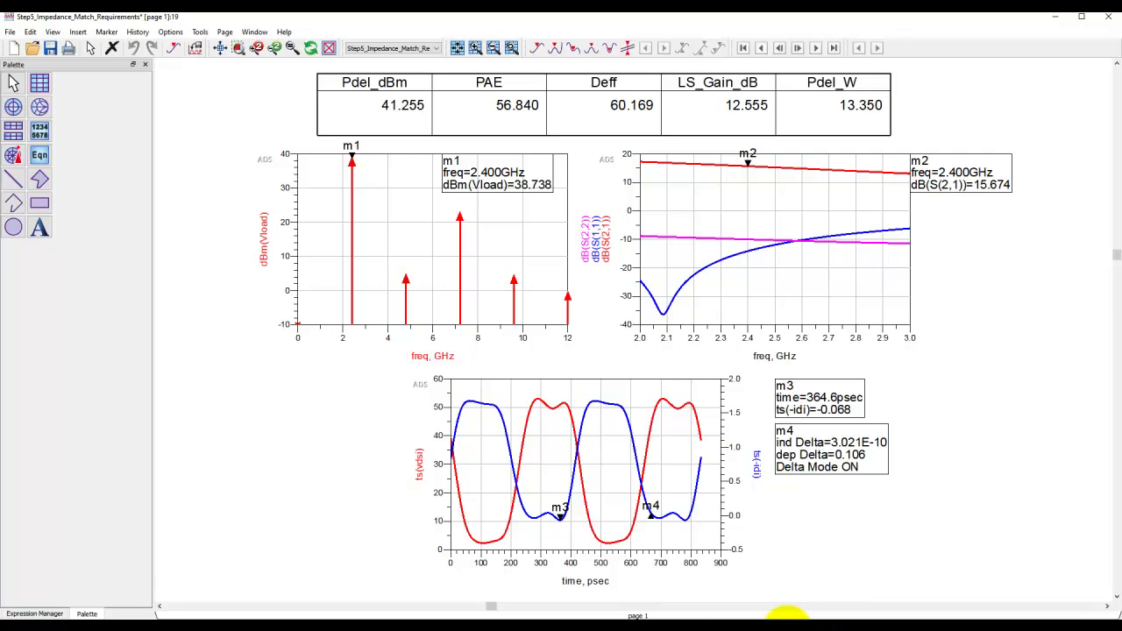
click(792, 616)
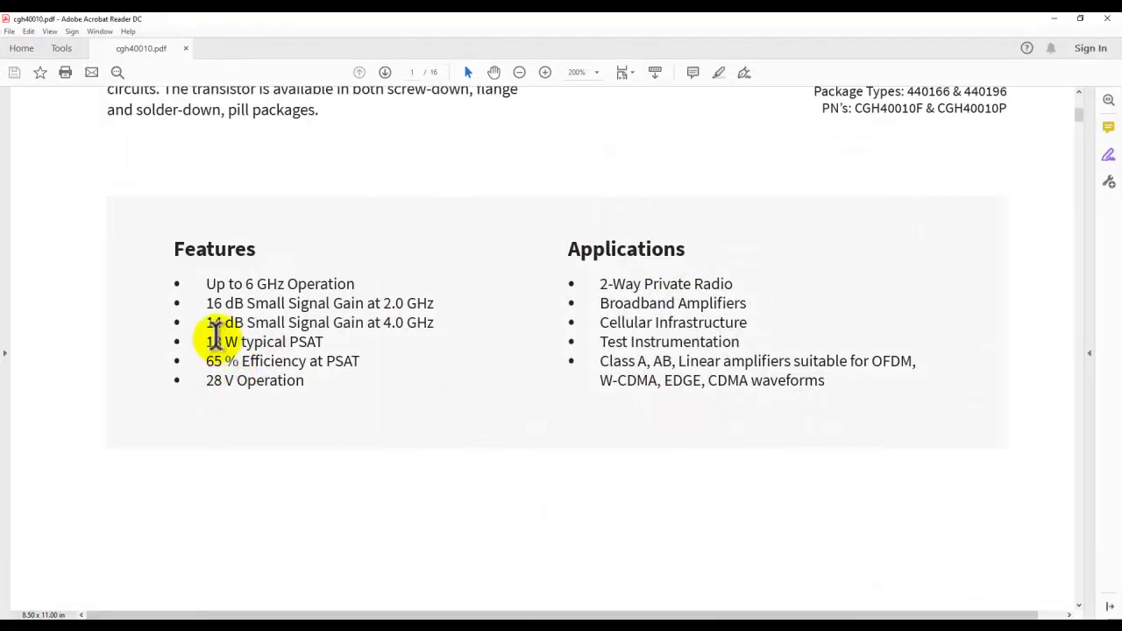
drag(208, 342, 353, 351)
click(438, 422)
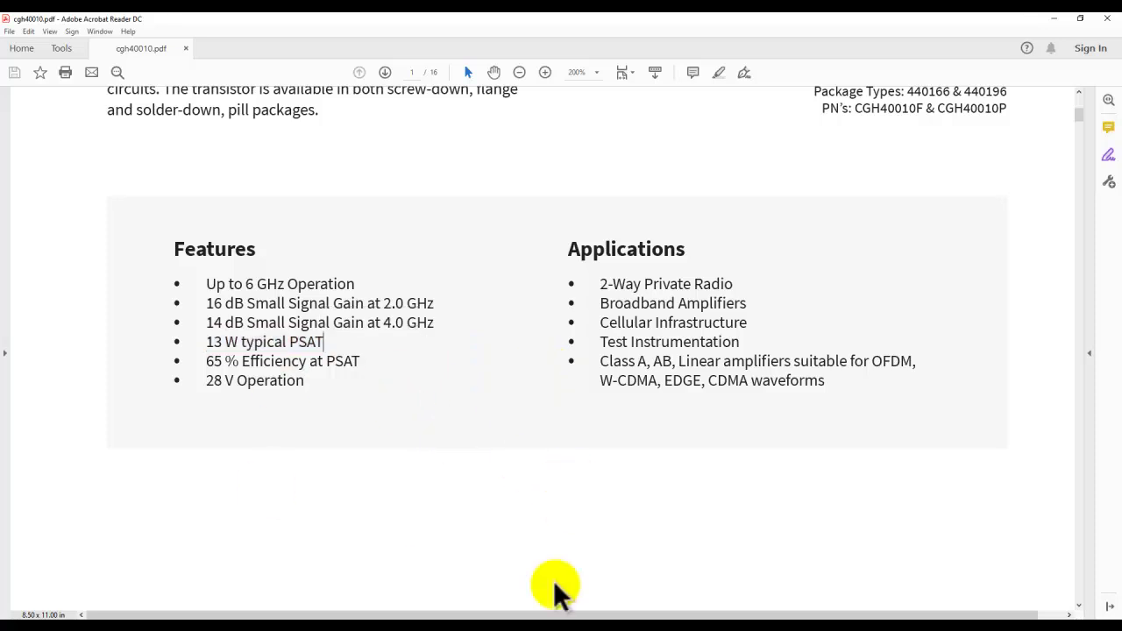
click(1054, 18)
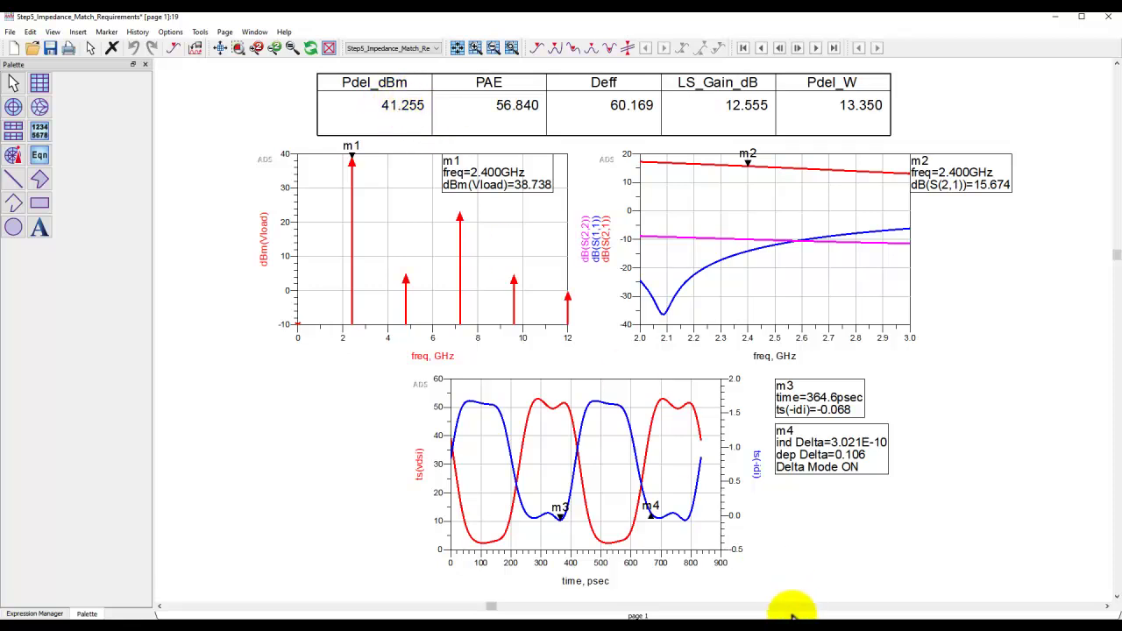
Inspect the Pdel_W expression in the Step5 MeasEqn block, selecting its load-current conjugate term
mouse_move(792, 618)
click(789, 579)
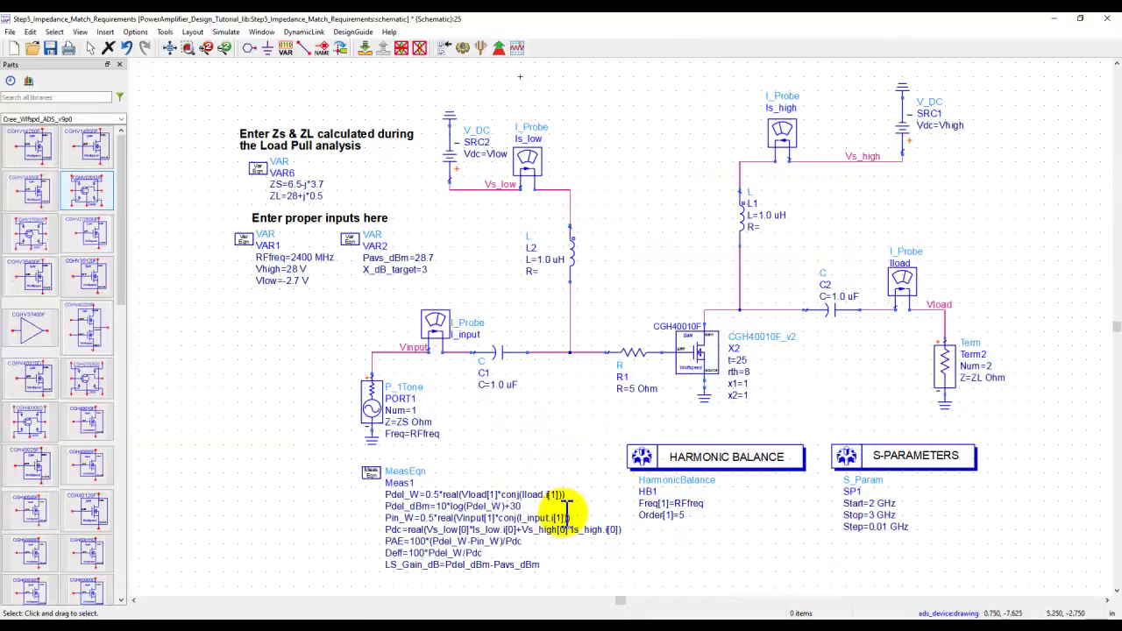
scroll(565, 507, up, 2)
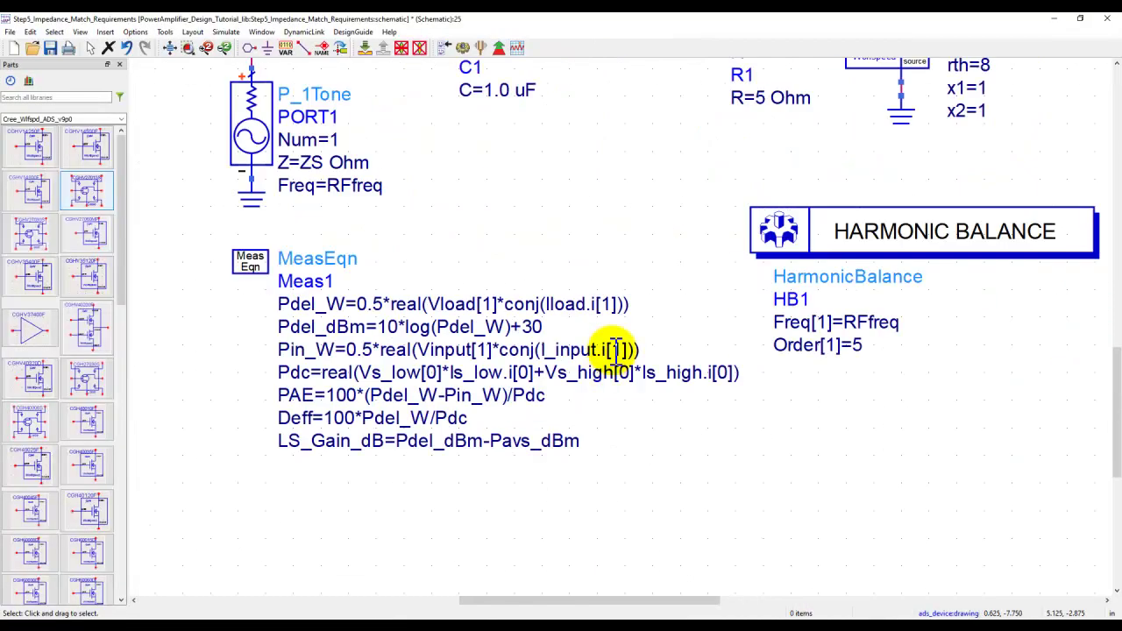
click(458, 302)
click(426, 304)
key(shift+End)
drag(485, 305, 513, 302)
click(518, 305)
key(shift+End)
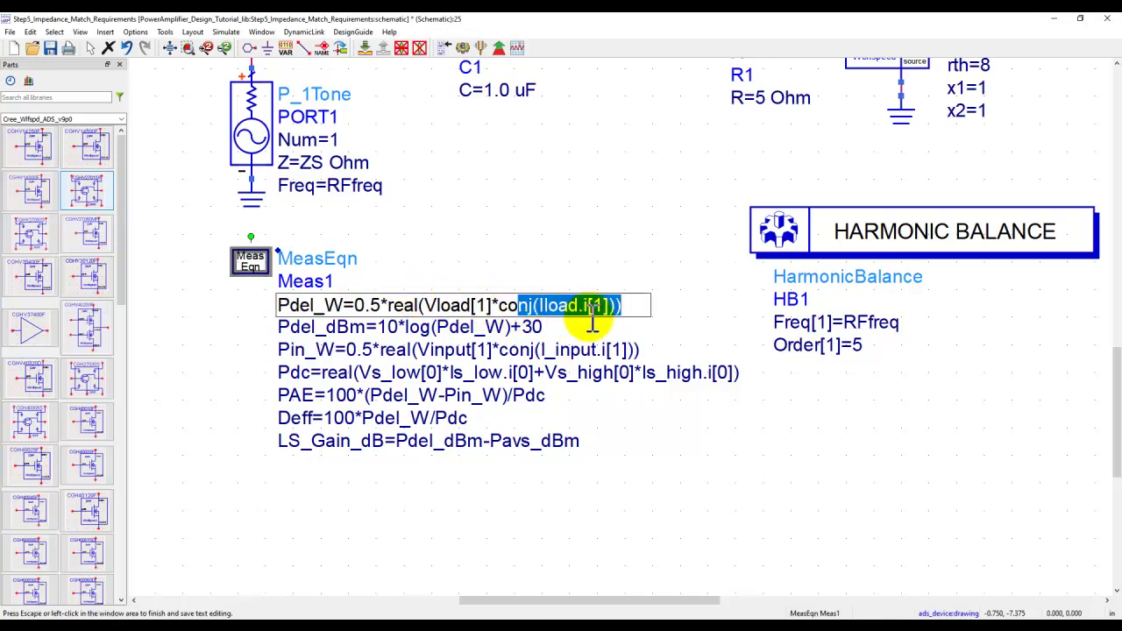
scroll(654, 324, down, 3)
scroll(635, 318, up, 2)
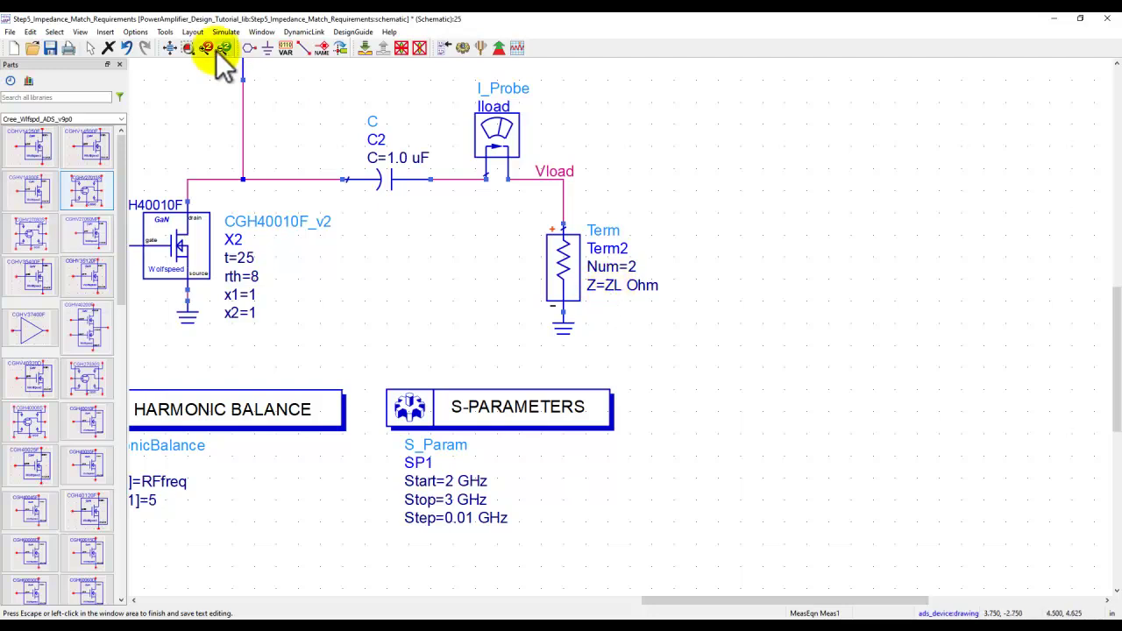
click(170, 47)
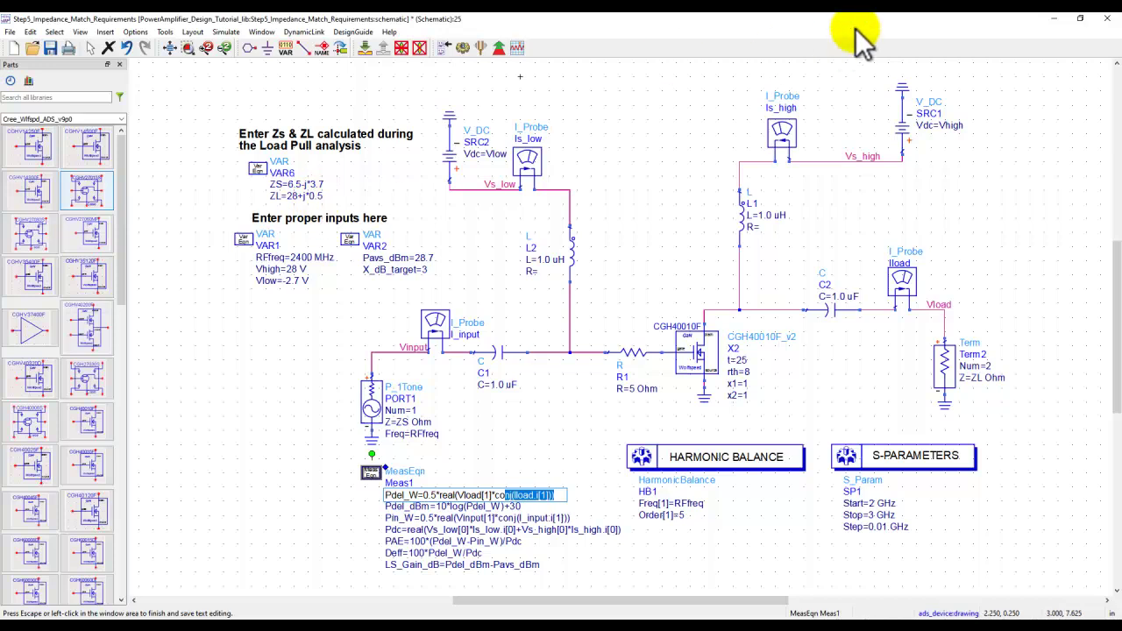
Check the m2 marker's 15.674 dB gain at 2.4 GHz, then bring the CGH40010 datasheet back
click(1054, 18)
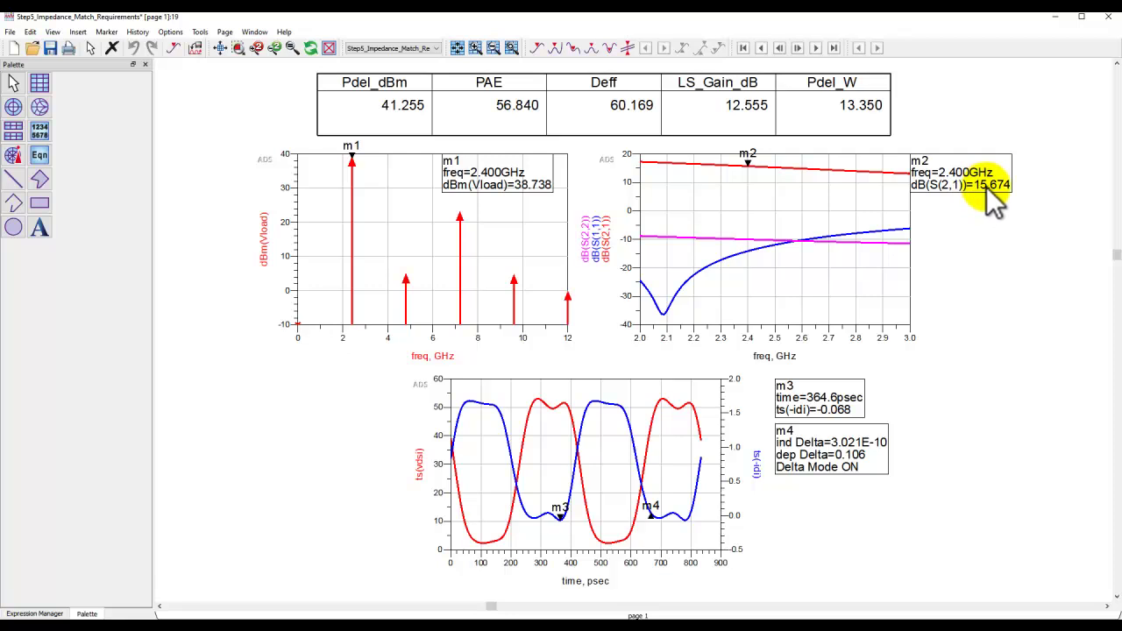
key(alt+Tab)
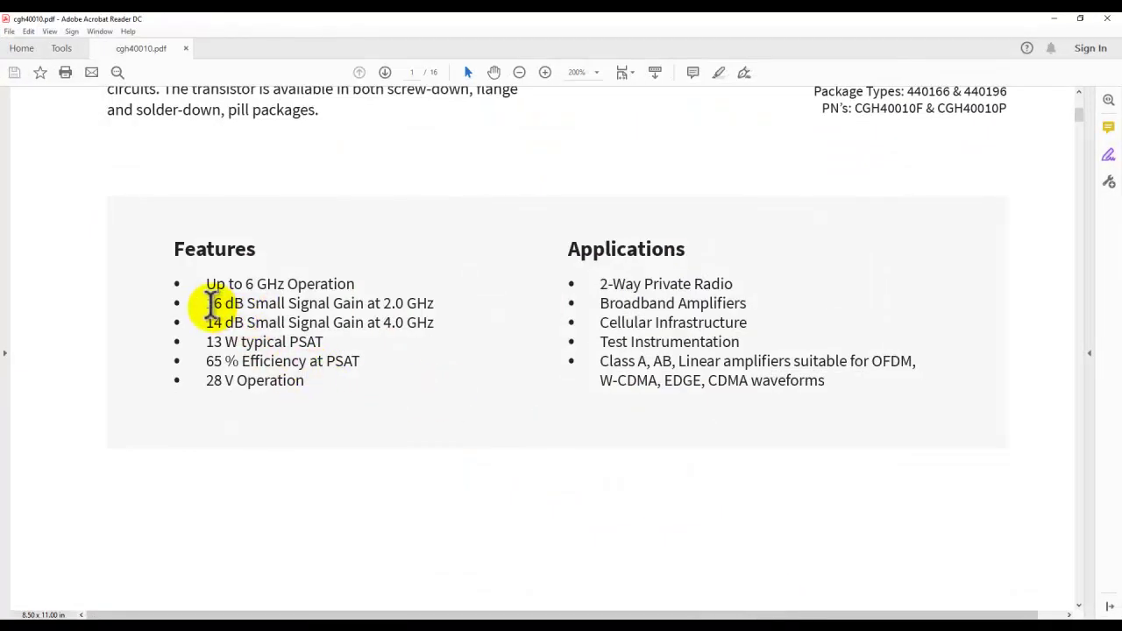
Highlight the datasheet's 16 dB small-signal gain and return to the 15.674 dB simulated S21
drag(208, 303, 245, 304)
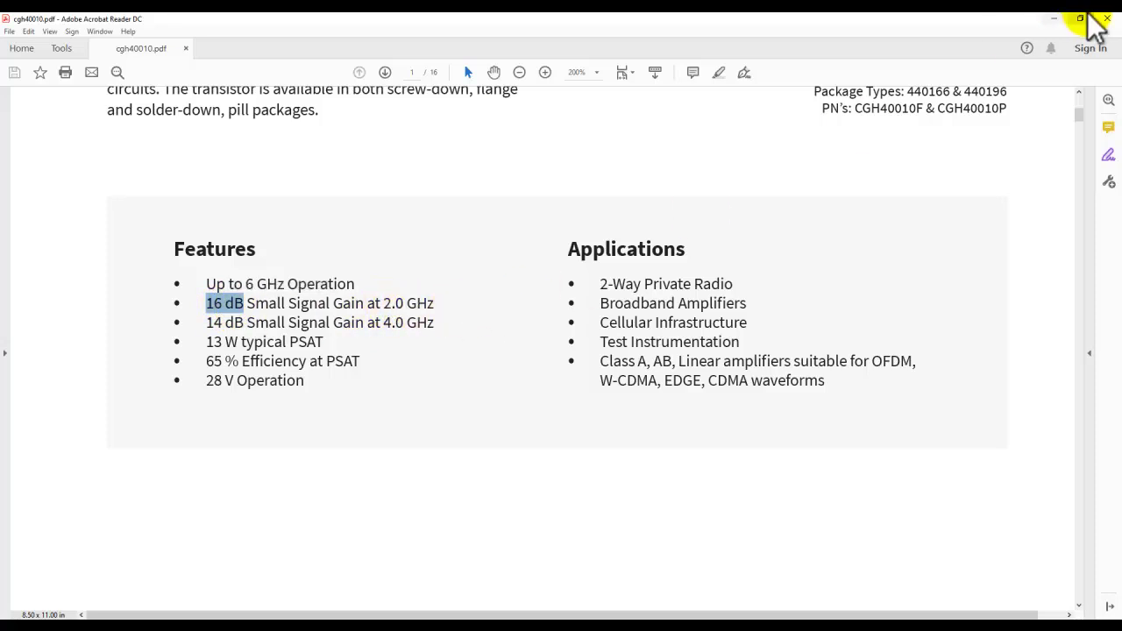
click(1053, 19)
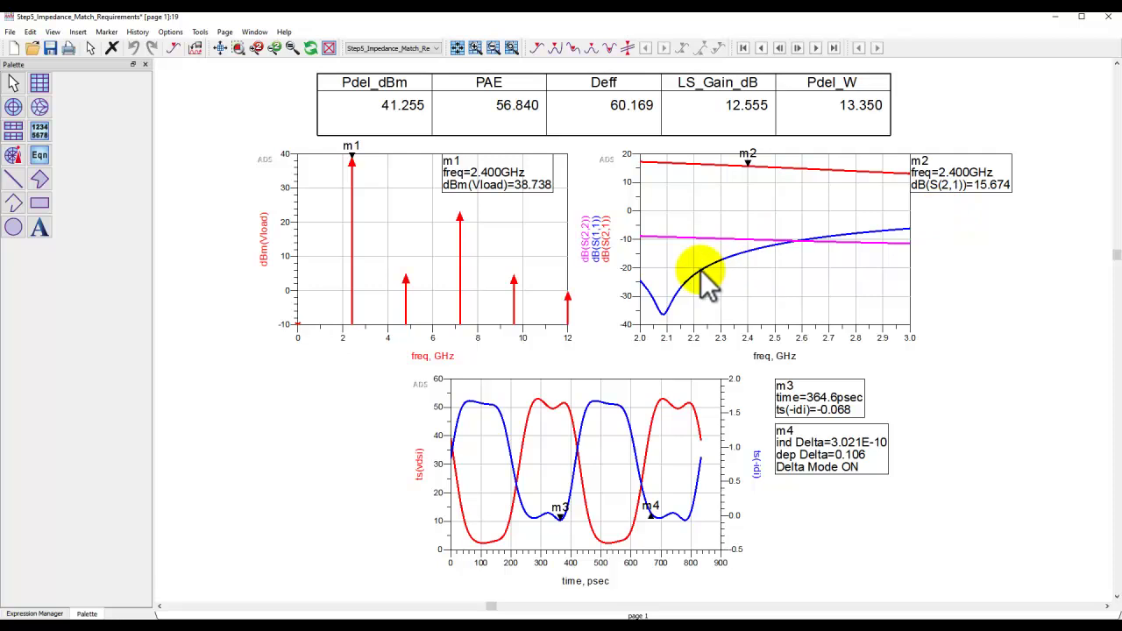